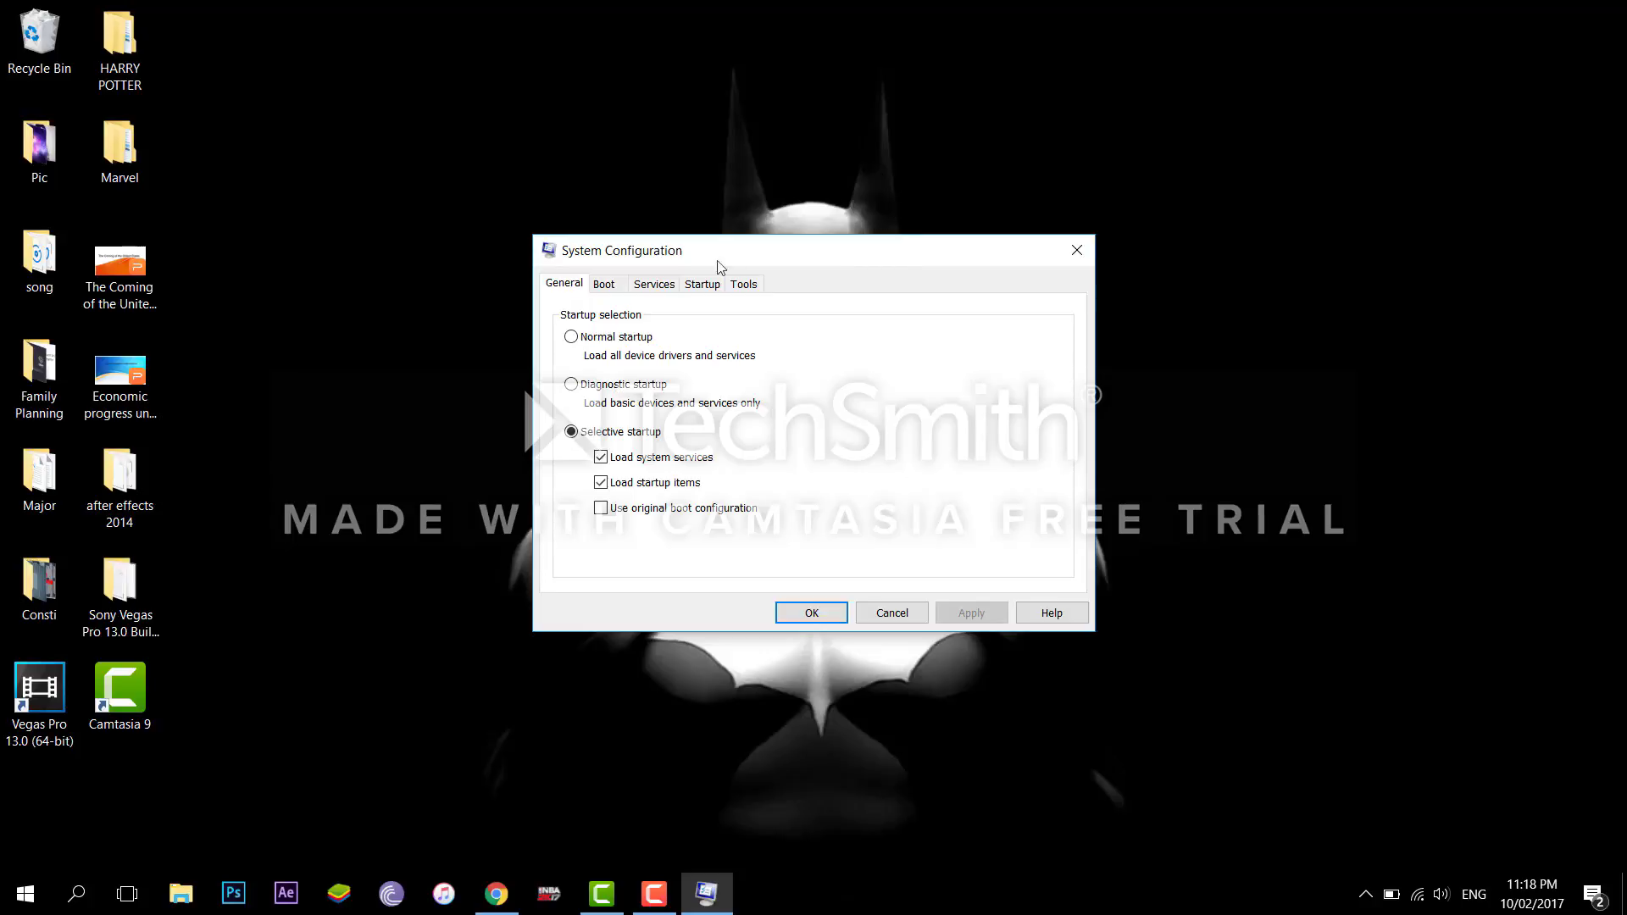
Look through the Boot, Services, Startup and Tools pages of System Configuration.
{"action": "left_click", "coordinate": [614, 286]}
{"action": "left_click", "coordinate": [579, 288]}
{"action": "left_click", "coordinate": [603, 288]}
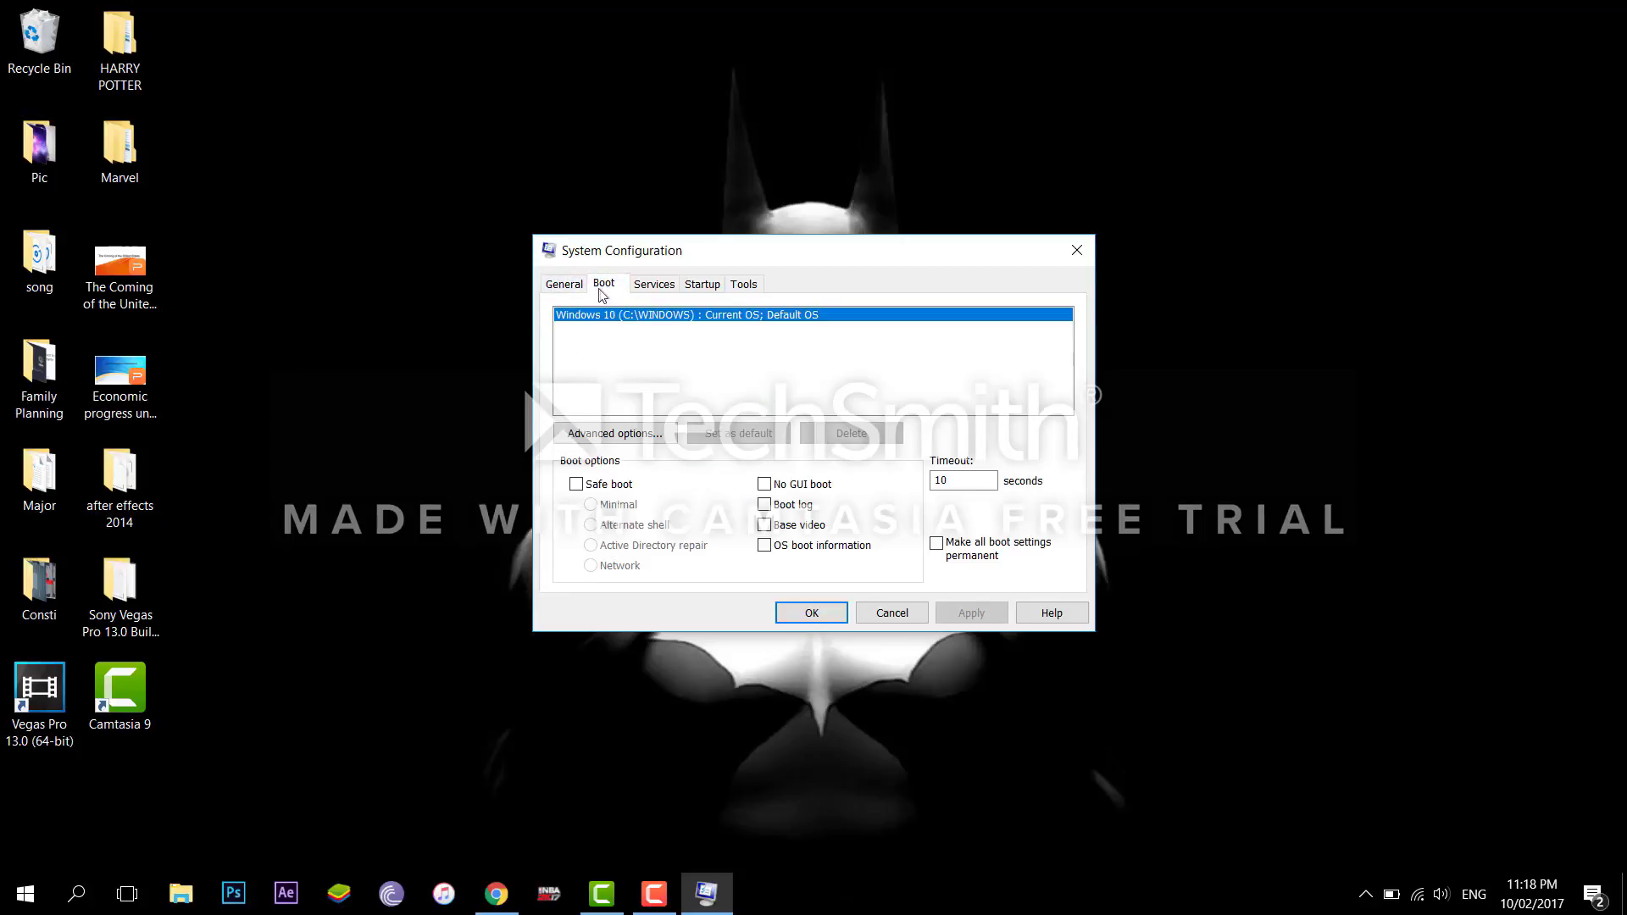
{"action": "left_click", "coordinate": [648, 289]}
{"action": "left_click", "coordinate": [688, 289]}
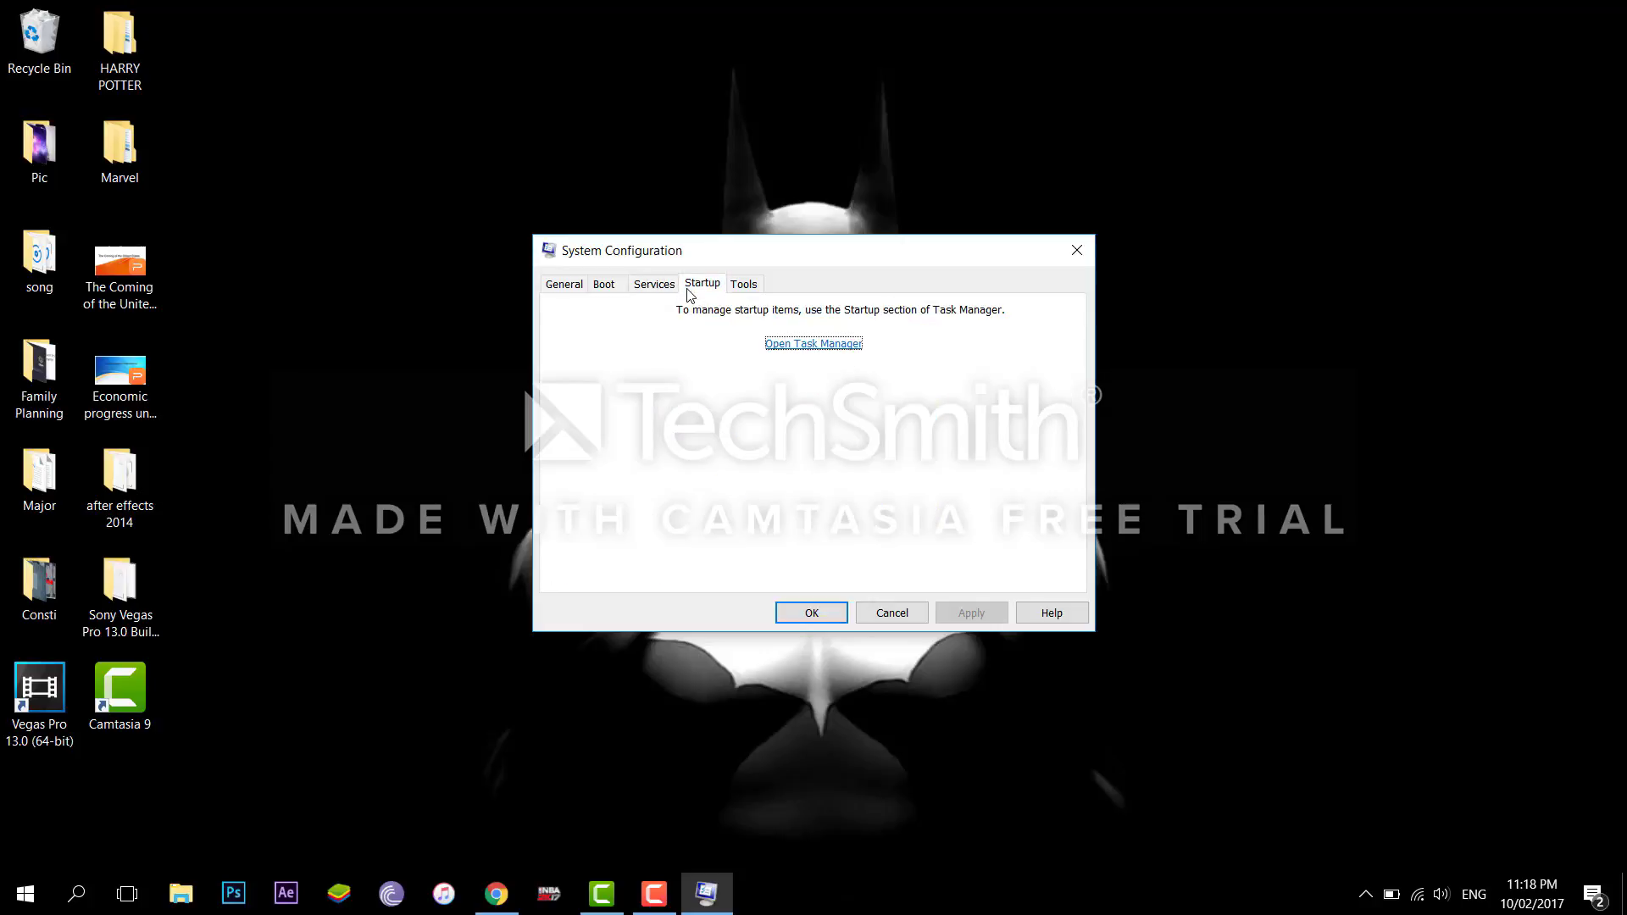
{"action": "left_click", "coordinate": [739, 285]}
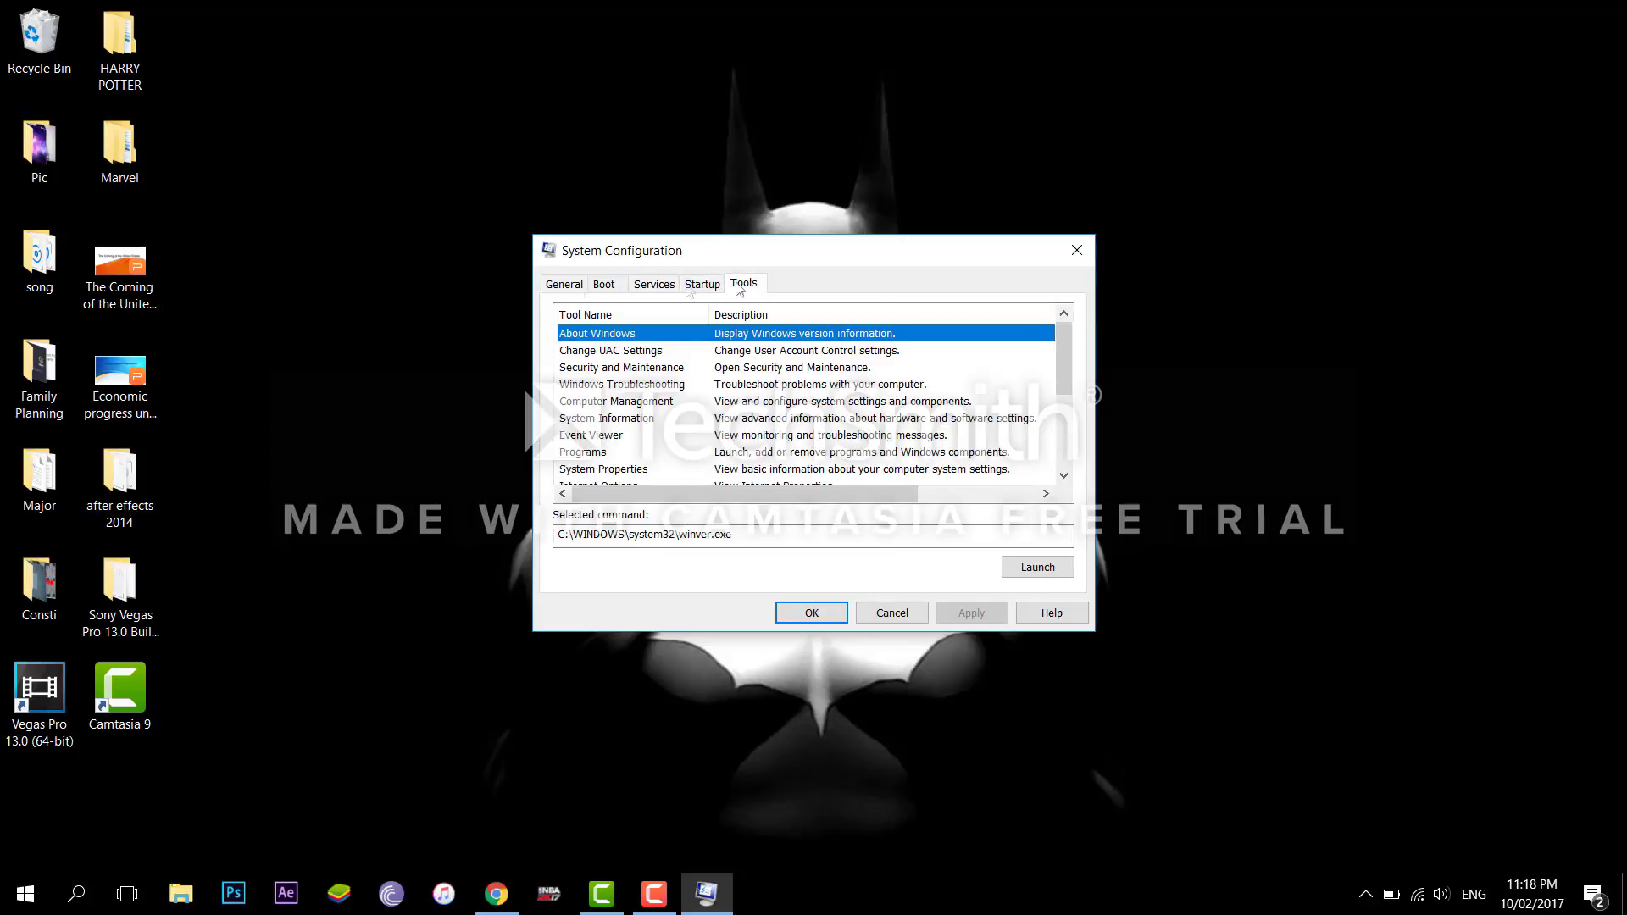
Try the Diagnostic and Selective startup options, including loading system services and startup items, and settle on Normal startup.
{"action": "left_click", "coordinate": [566, 291]}
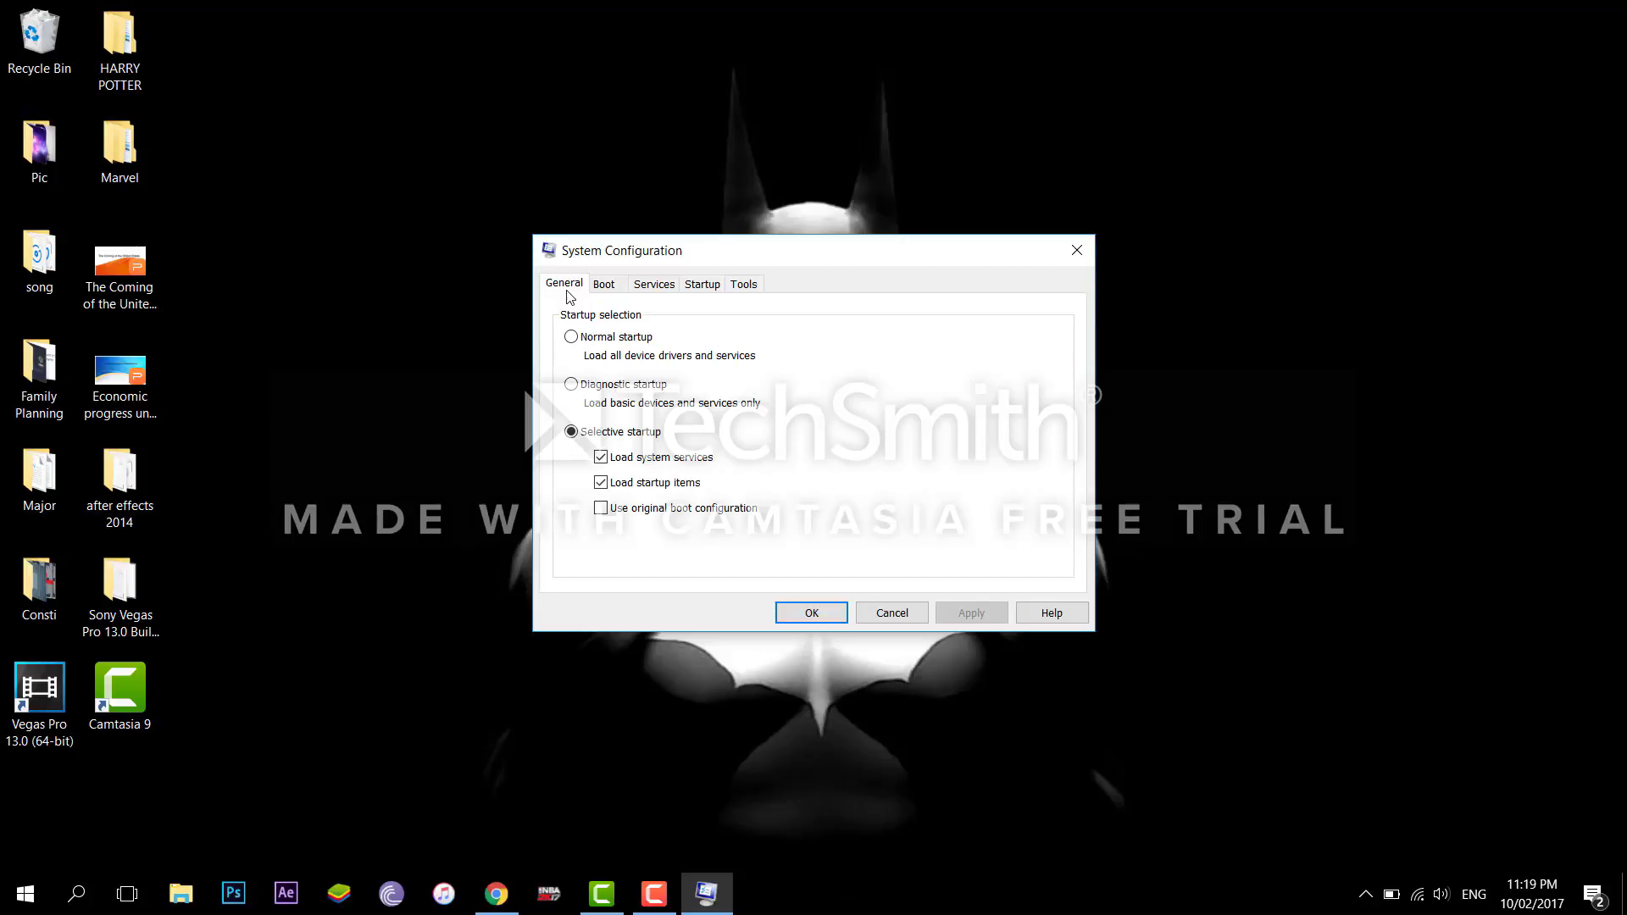
{"action": "left_click", "coordinate": [571, 337]}
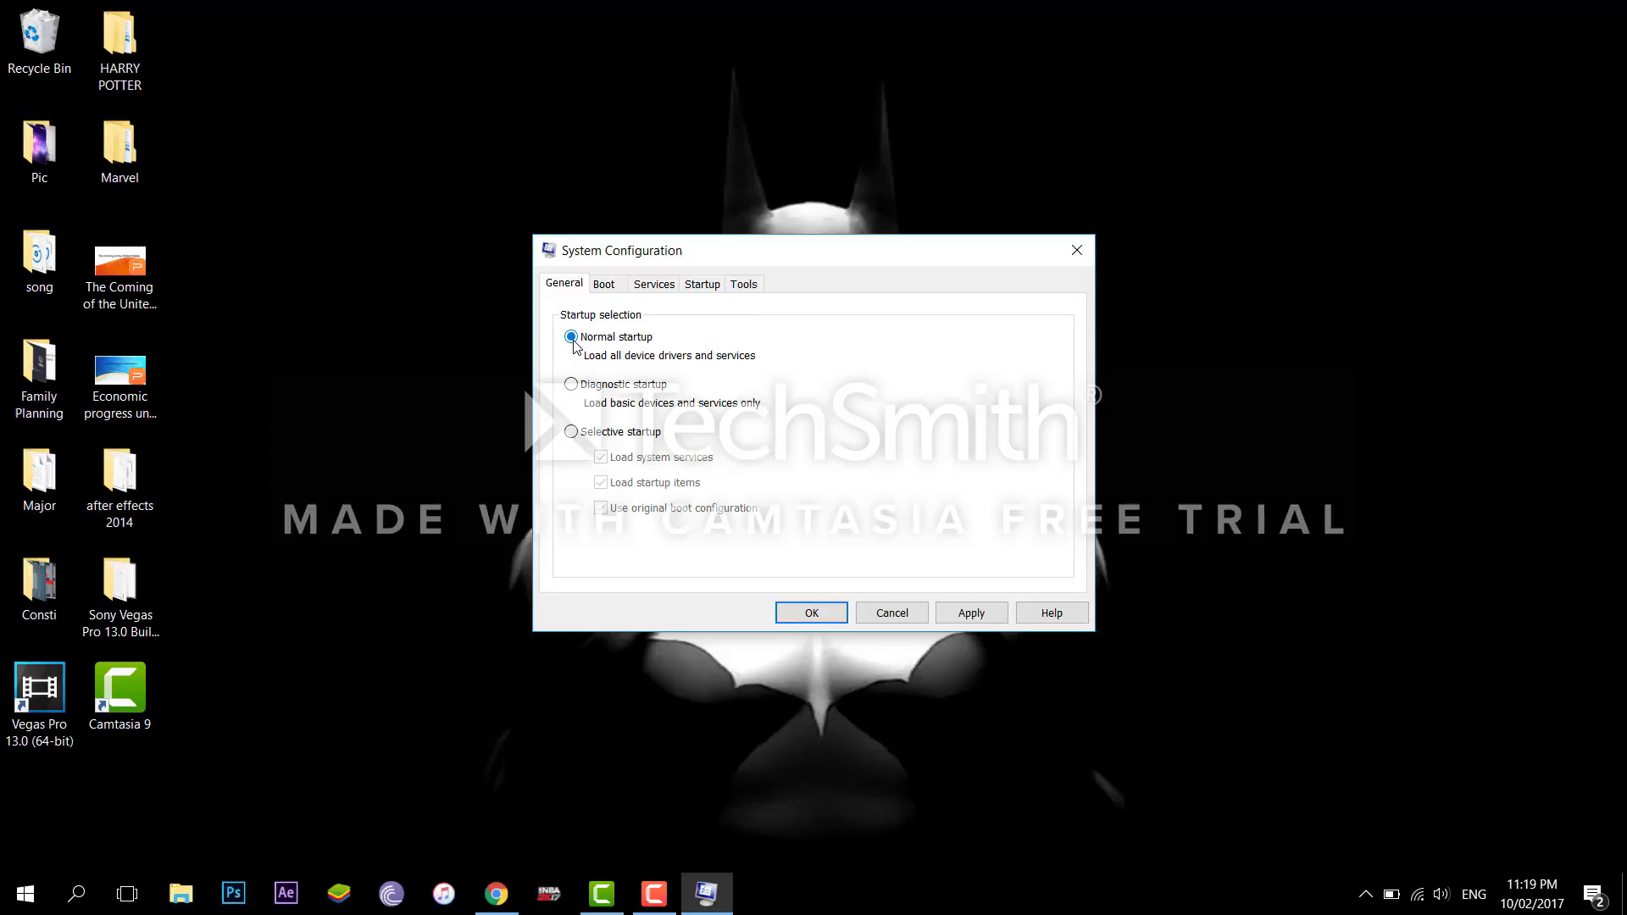
{"action": "left_click", "coordinate": [571, 385]}
{"action": "left_click", "coordinate": [577, 434]}
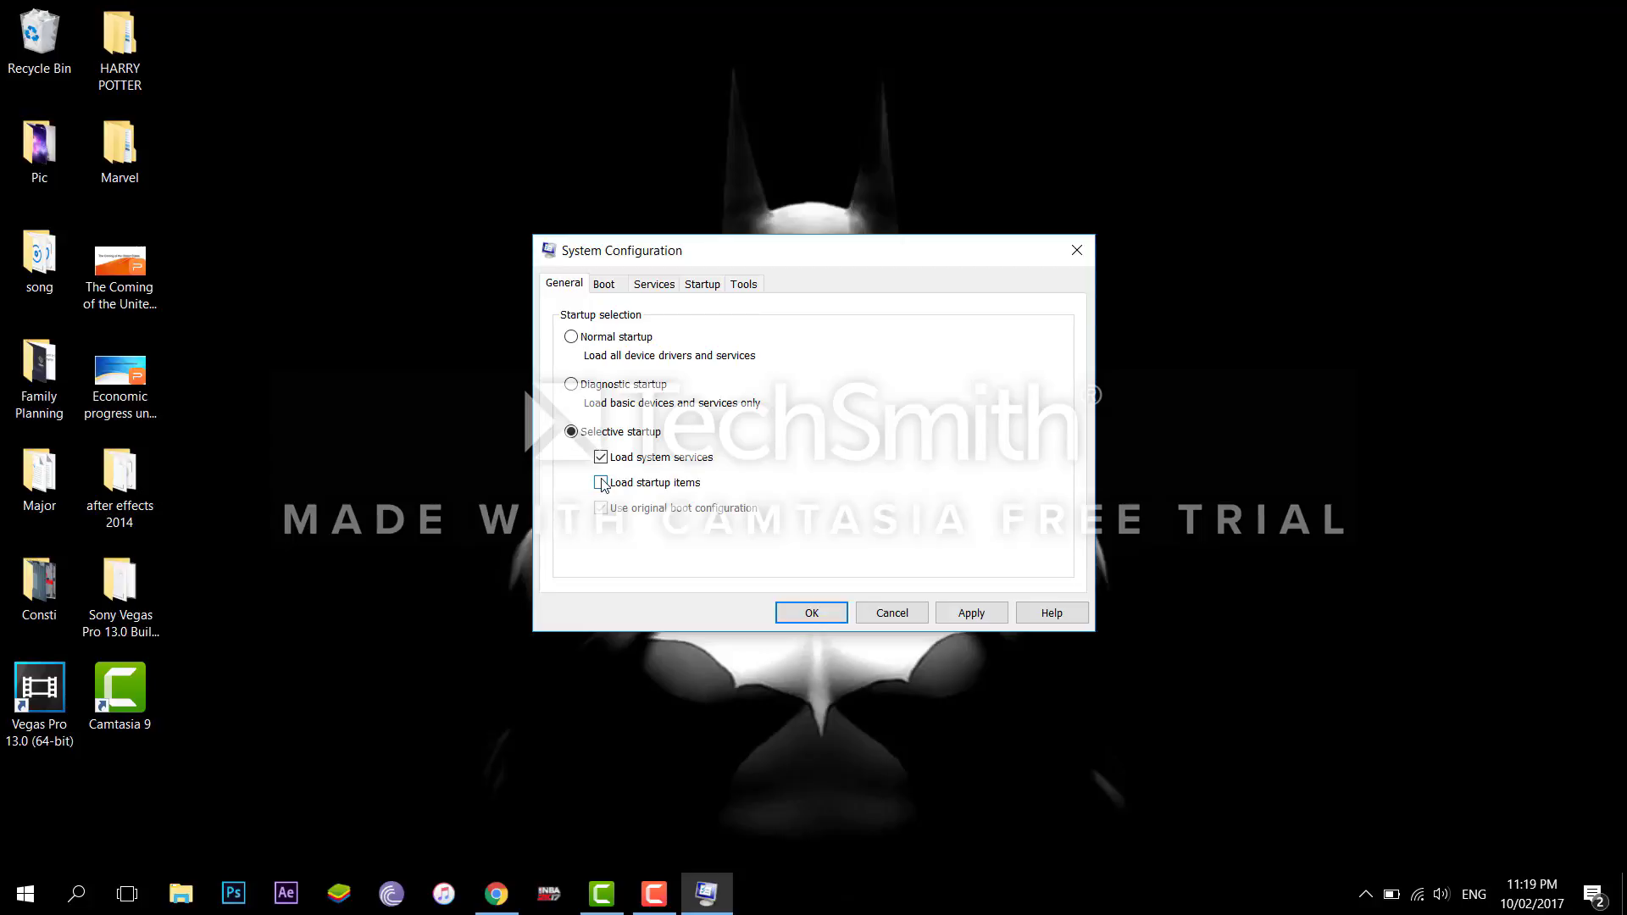
{"action": "left_click", "coordinate": [603, 484]}
{"action": "left_click", "coordinate": [602, 457]}
{"action": "left_click", "coordinate": [573, 339]}
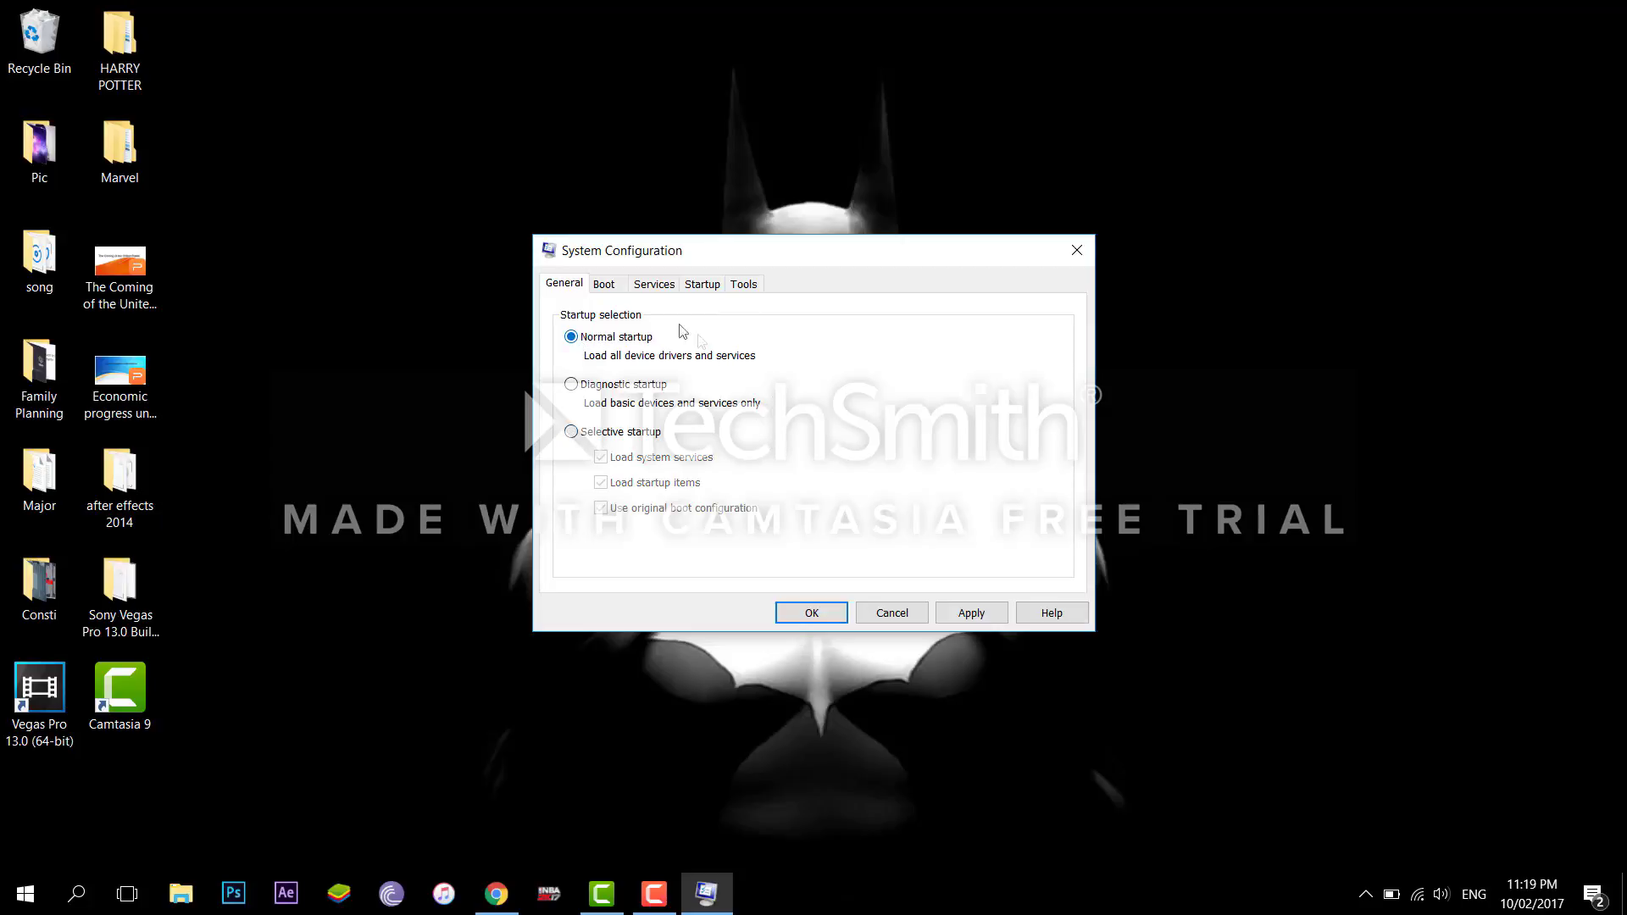
Enable Safe boot for Windows 10 and go through the Alternate shell, Active Directory repair, Network and OS boot information options.
{"action": "left_click", "coordinate": [605, 286]}
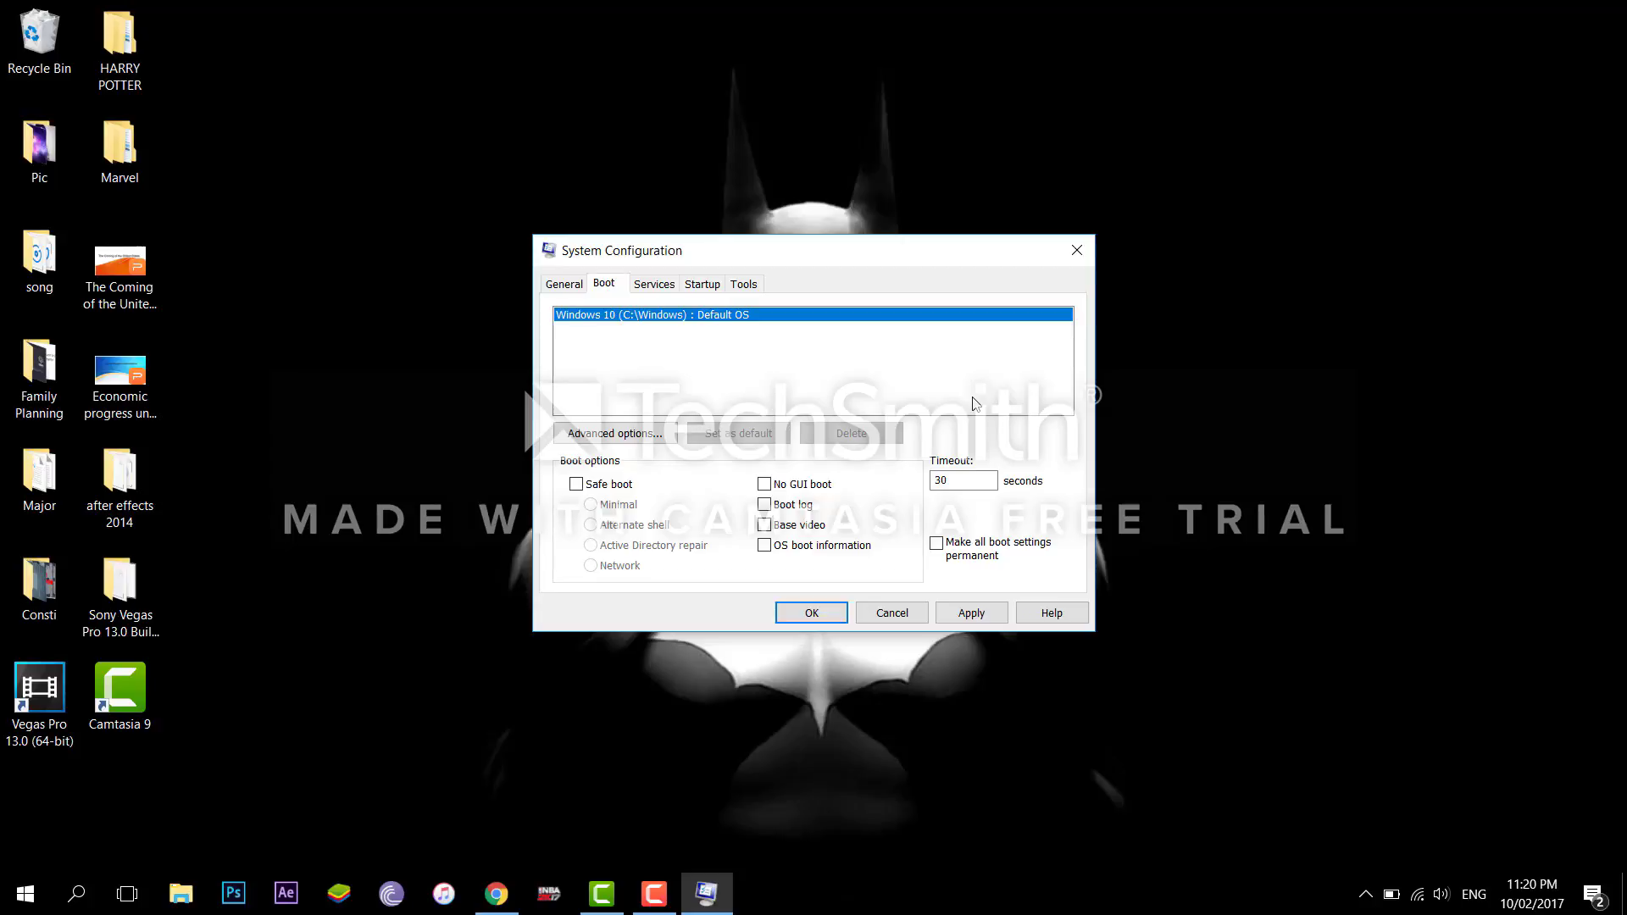
{"action": "left_click", "coordinate": [576, 484]}
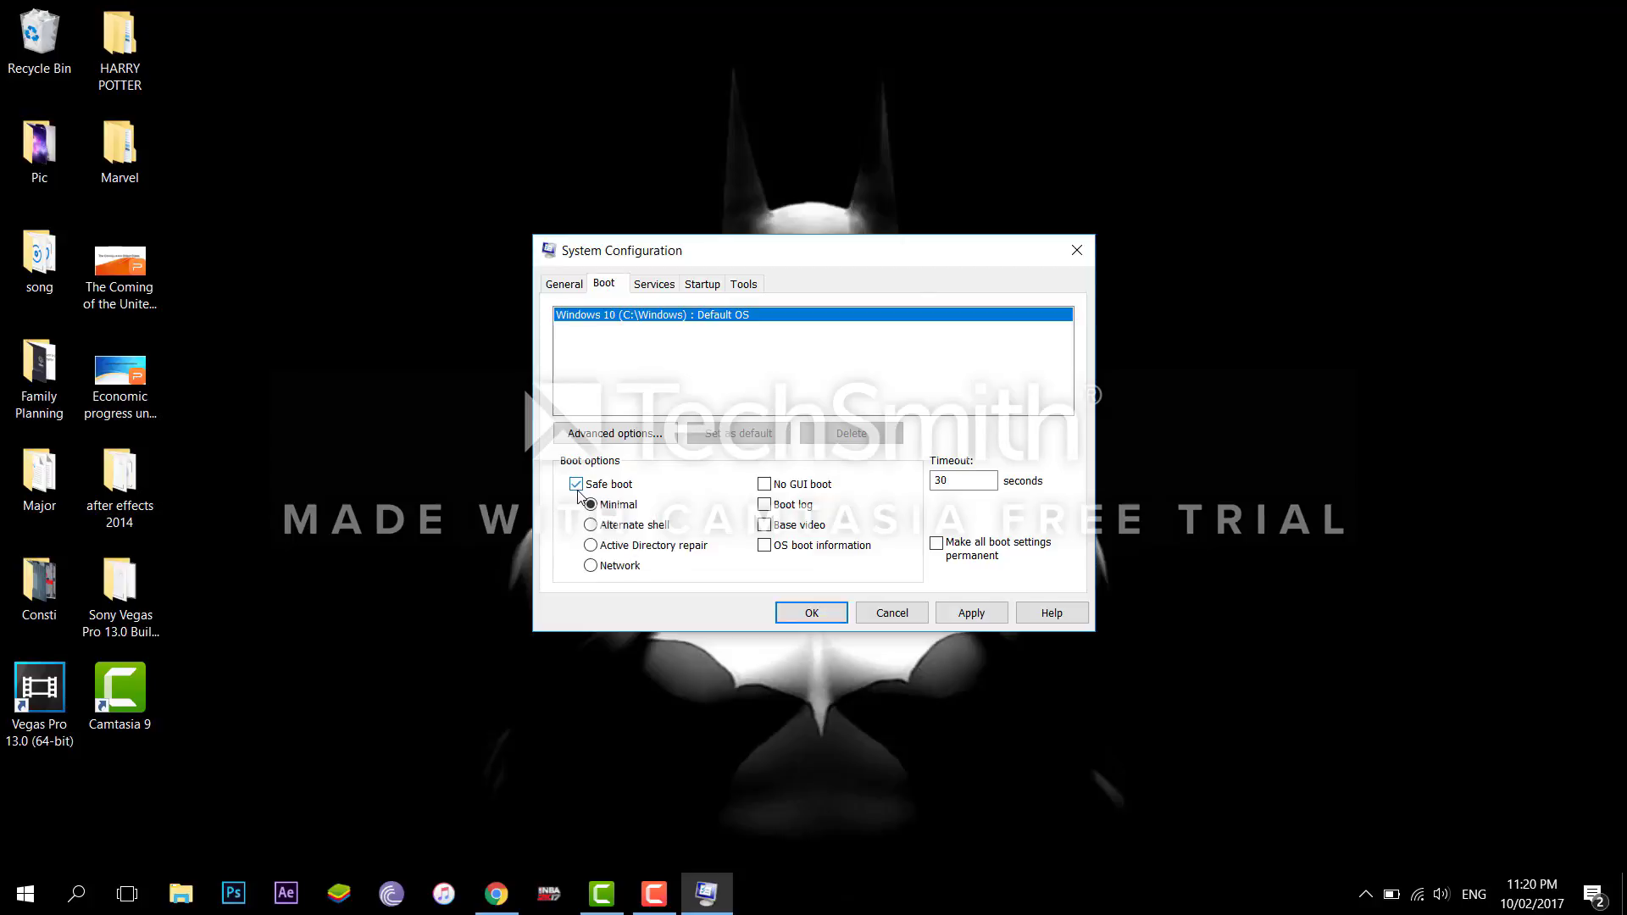
{"action": "left_click", "coordinate": [610, 527]}
{"action": "left_click", "coordinate": [612, 546]}
{"action": "left_click", "coordinate": [619, 569]}
{"action": "left_click", "coordinate": [780, 496]}
{"action": "left_click", "coordinate": [817, 545]}
Examine the list of services, both with all Microsoft services shown and with them hidden.
{"action": "left_click", "coordinate": [668, 292]}
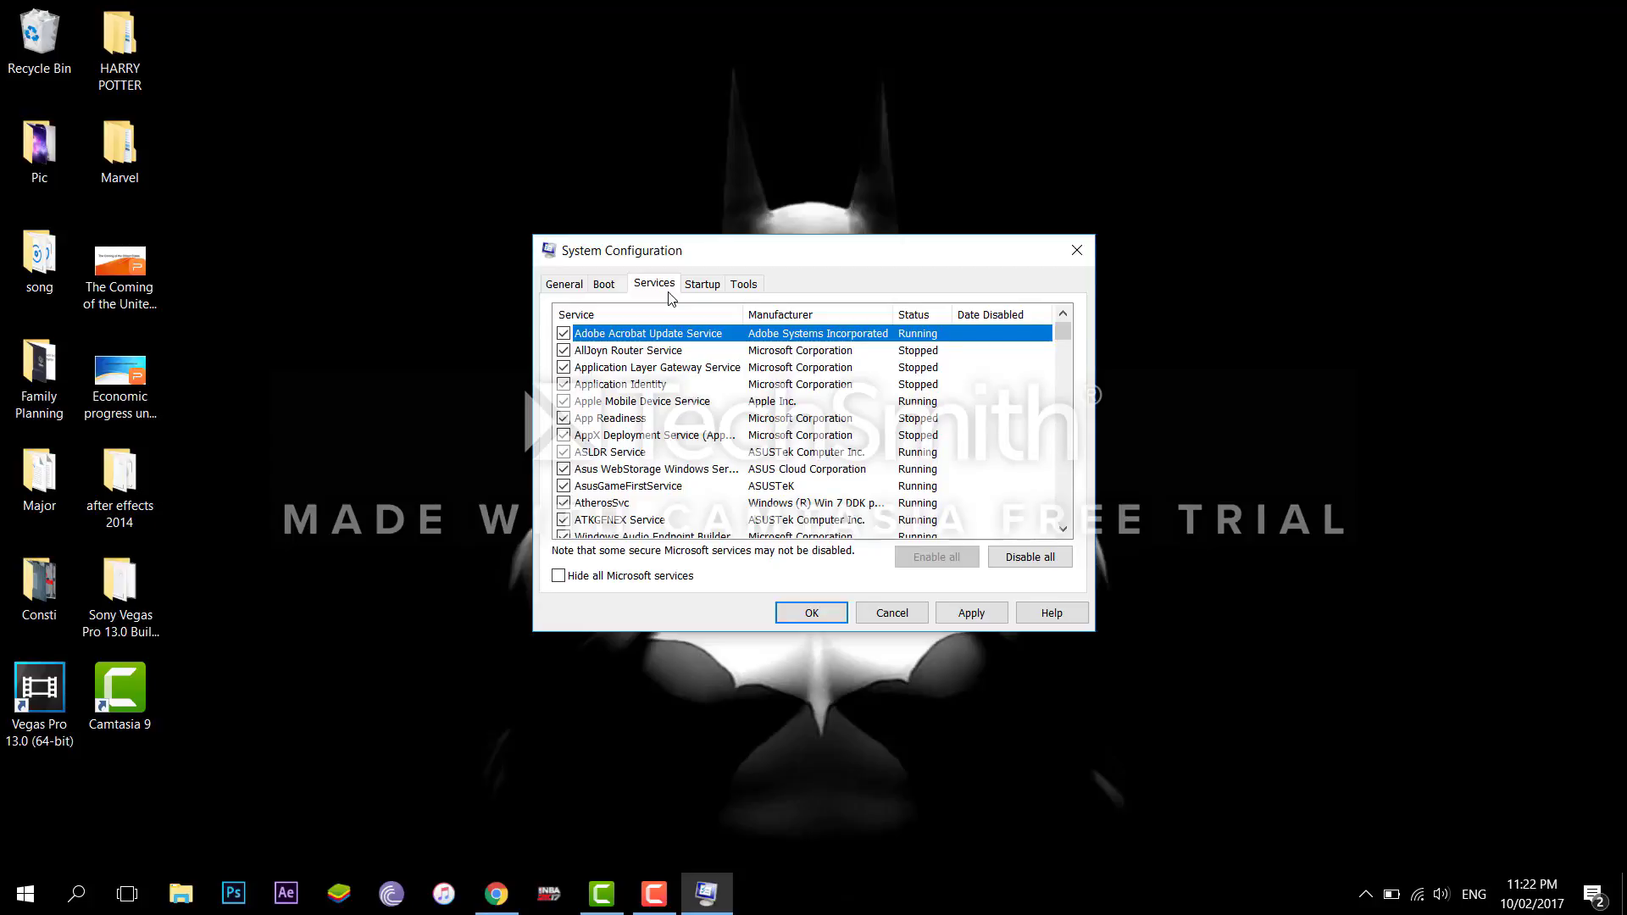
{"action": "scroll", "coordinate": [700, 400], "scroll_direction": "down", "scroll_amount": 2}
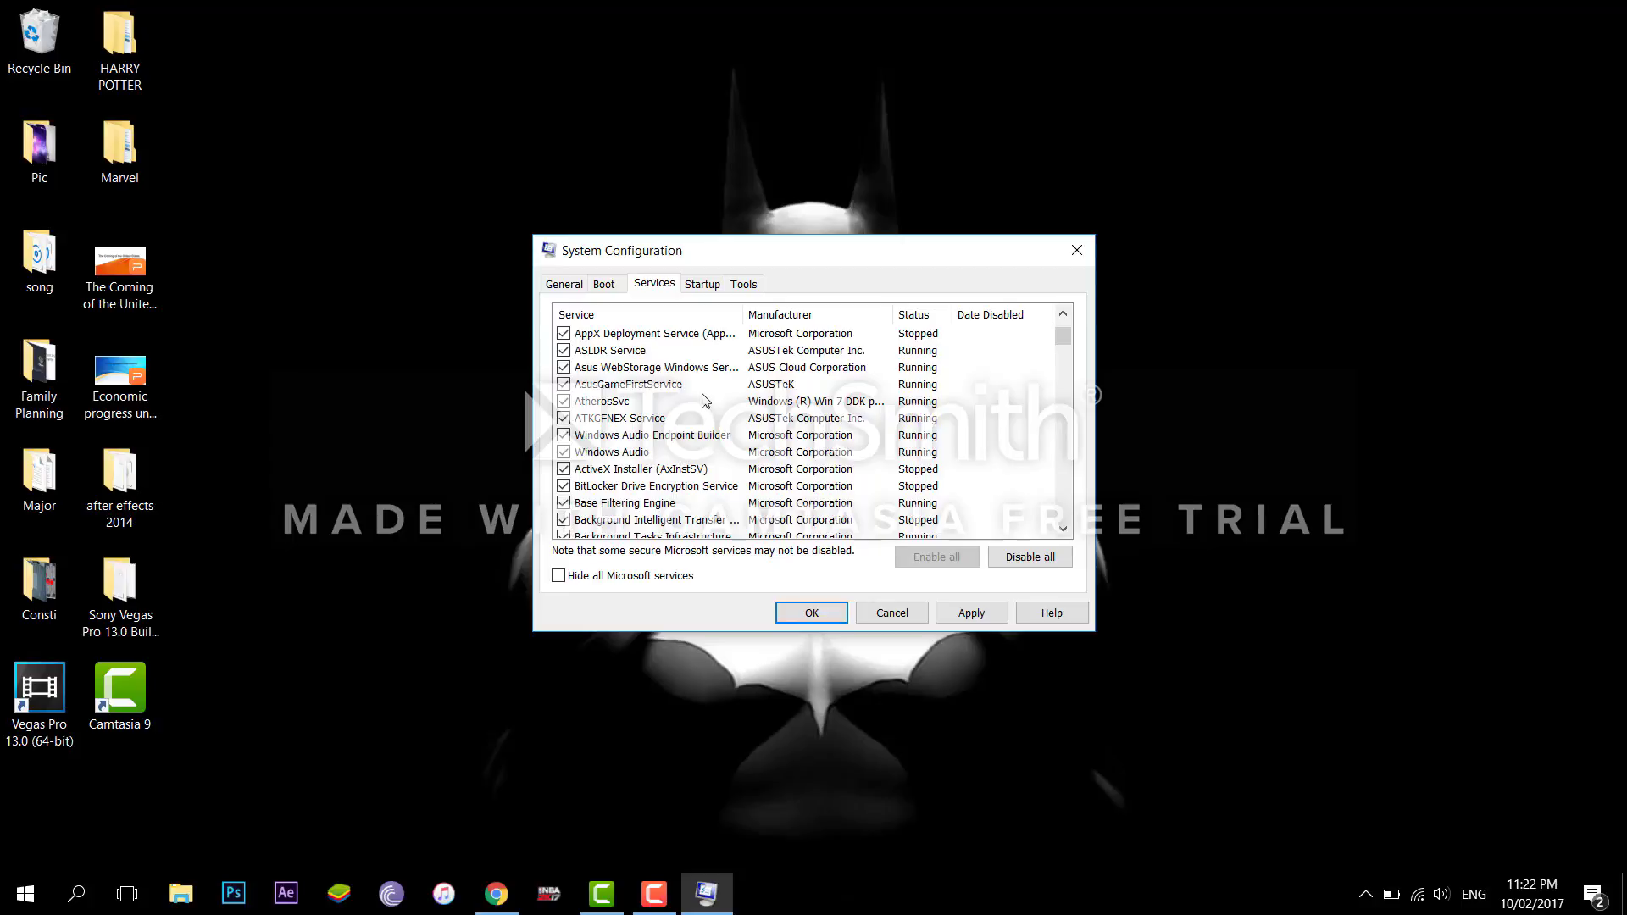
{"action": "scroll", "coordinate": [702, 400], "scroll_direction": "down", "scroll_amount": 5}
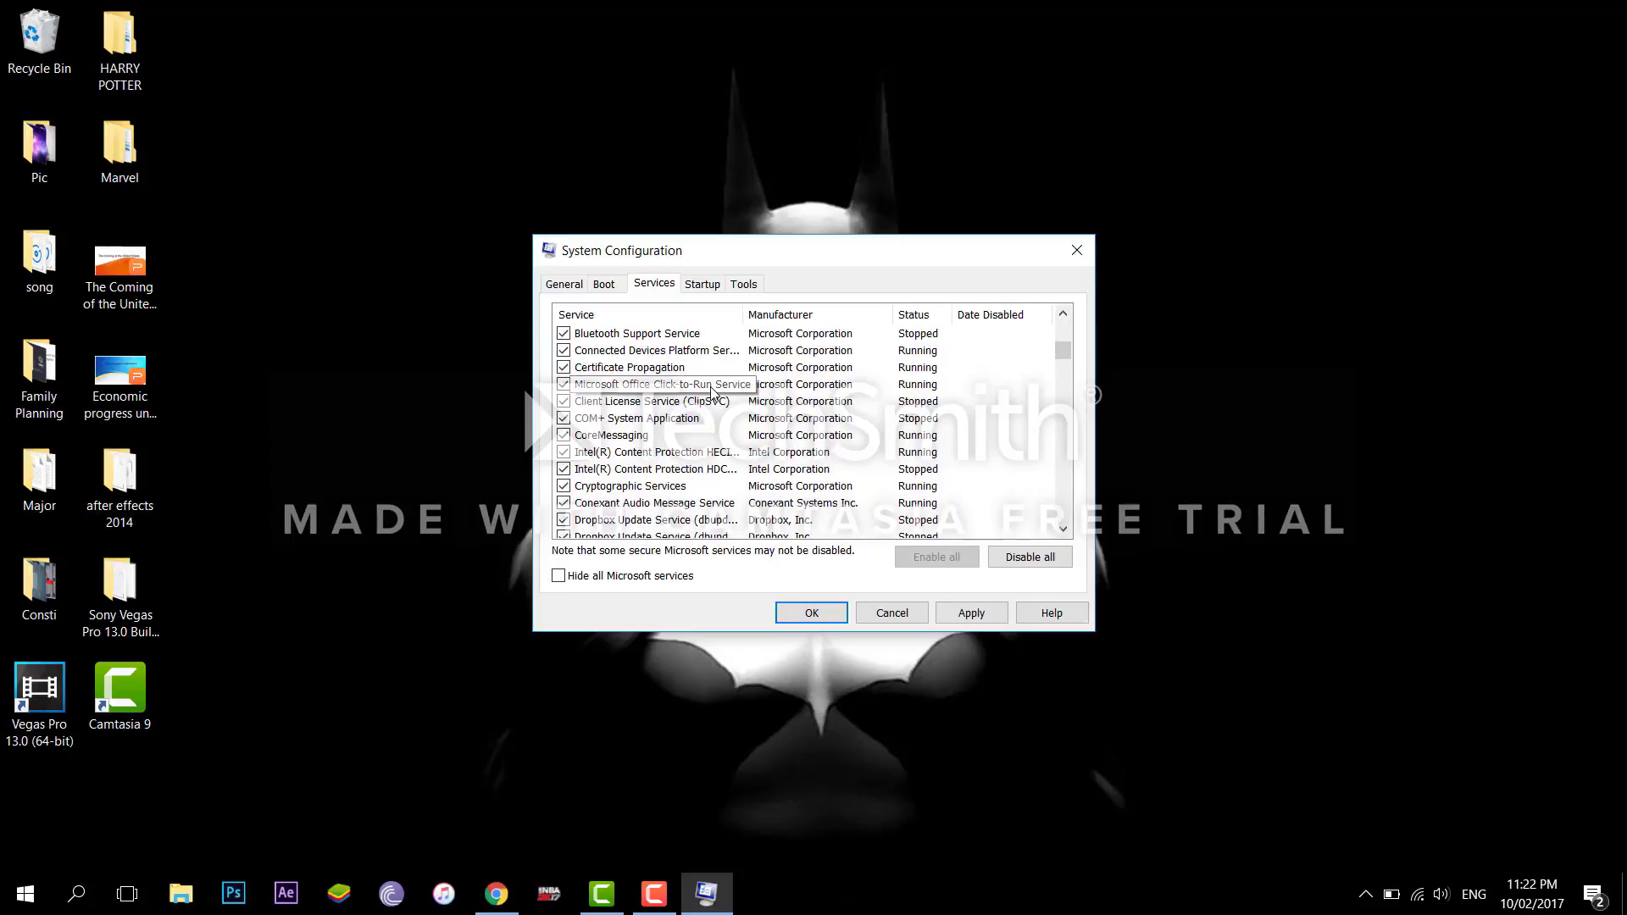
{"action": "scroll", "coordinate": [951, 402], "scroll_direction": "down", "scroll_amount": 6}
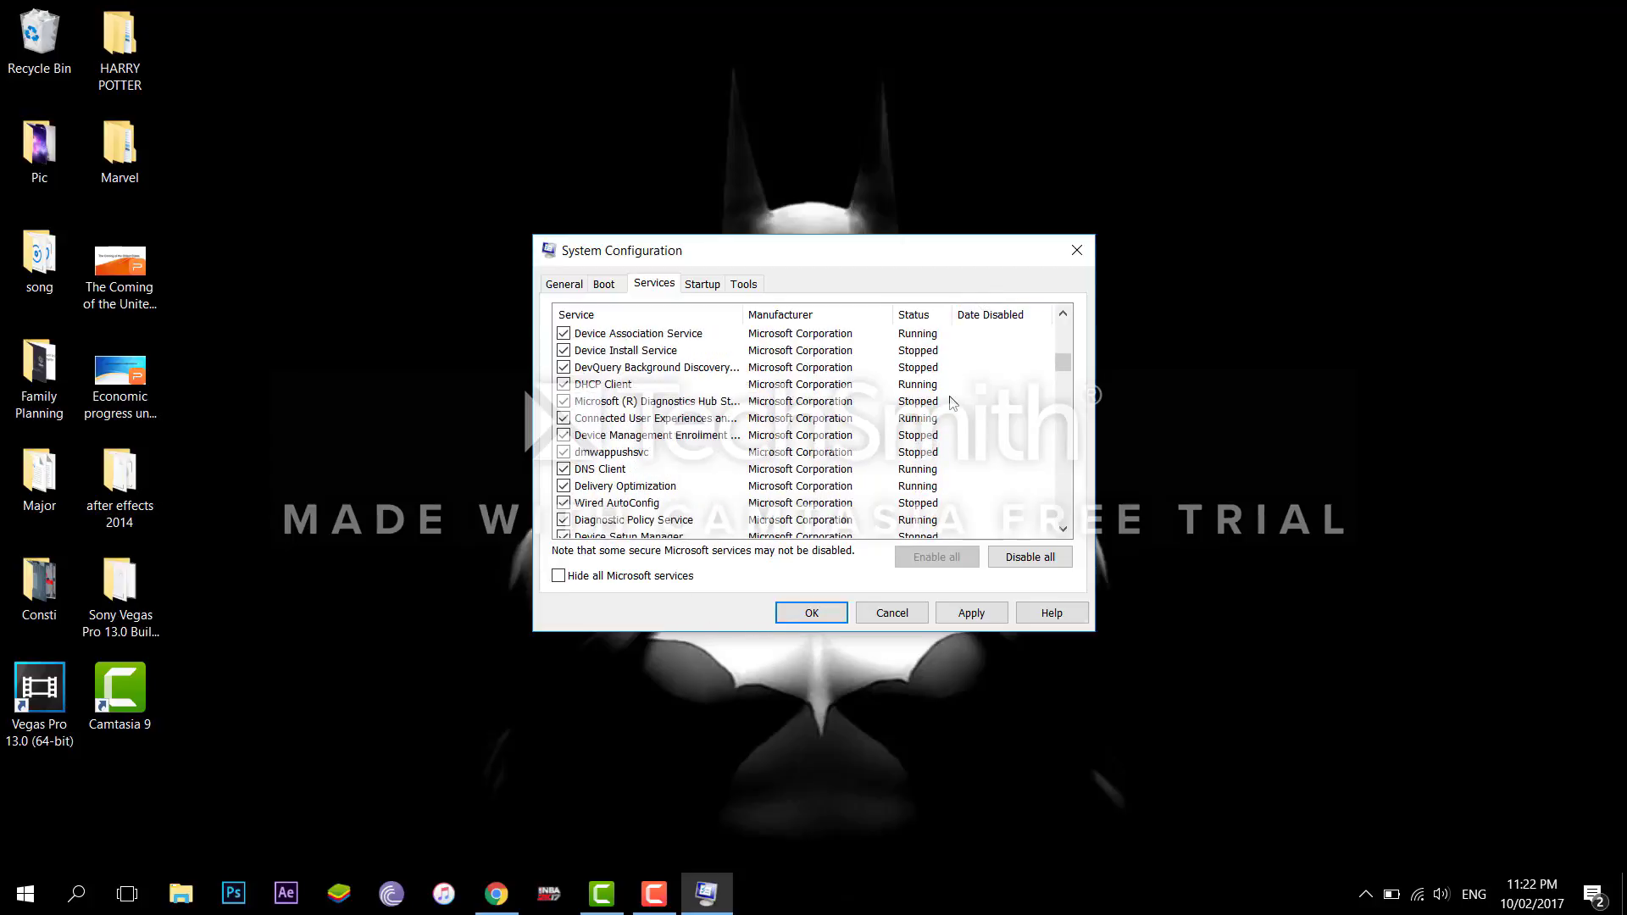
{"action": "scroll", "coordinate": [953, 405], "scroll_direction": "down", "scroll_amount": 3}
{"action": "scroll", "coordinate": [953, 405], "scroll_direction": "down", "scroll_amount": 10}
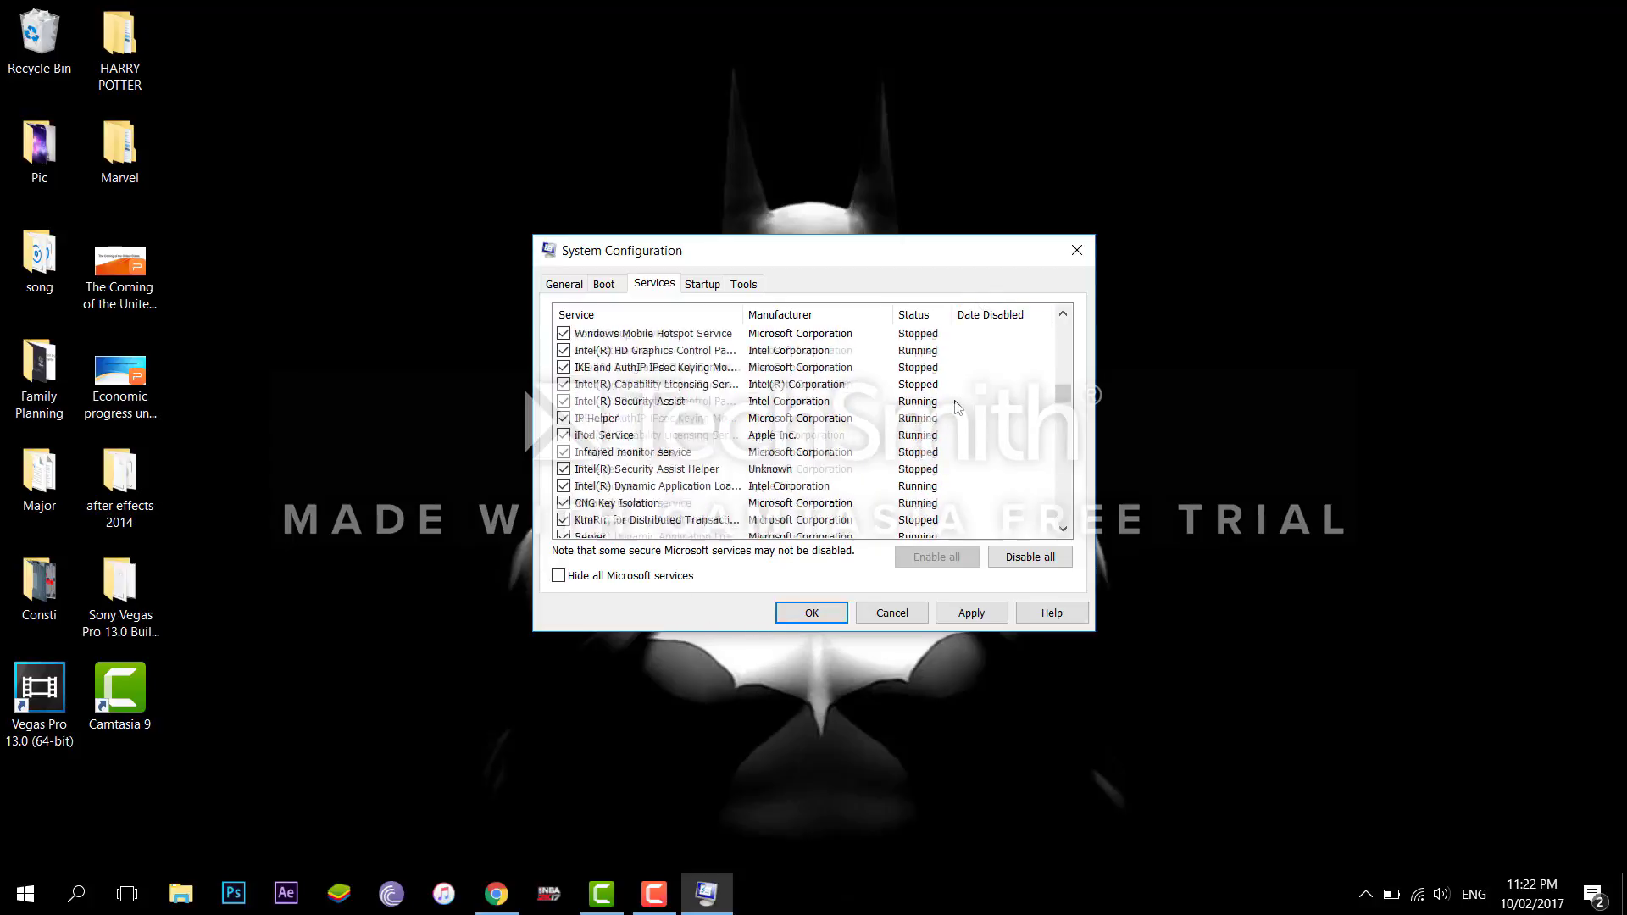
{"action": "scroll", "coordinate": [958, 405], "scroll_direction": "down", "scroll_amount": 8}
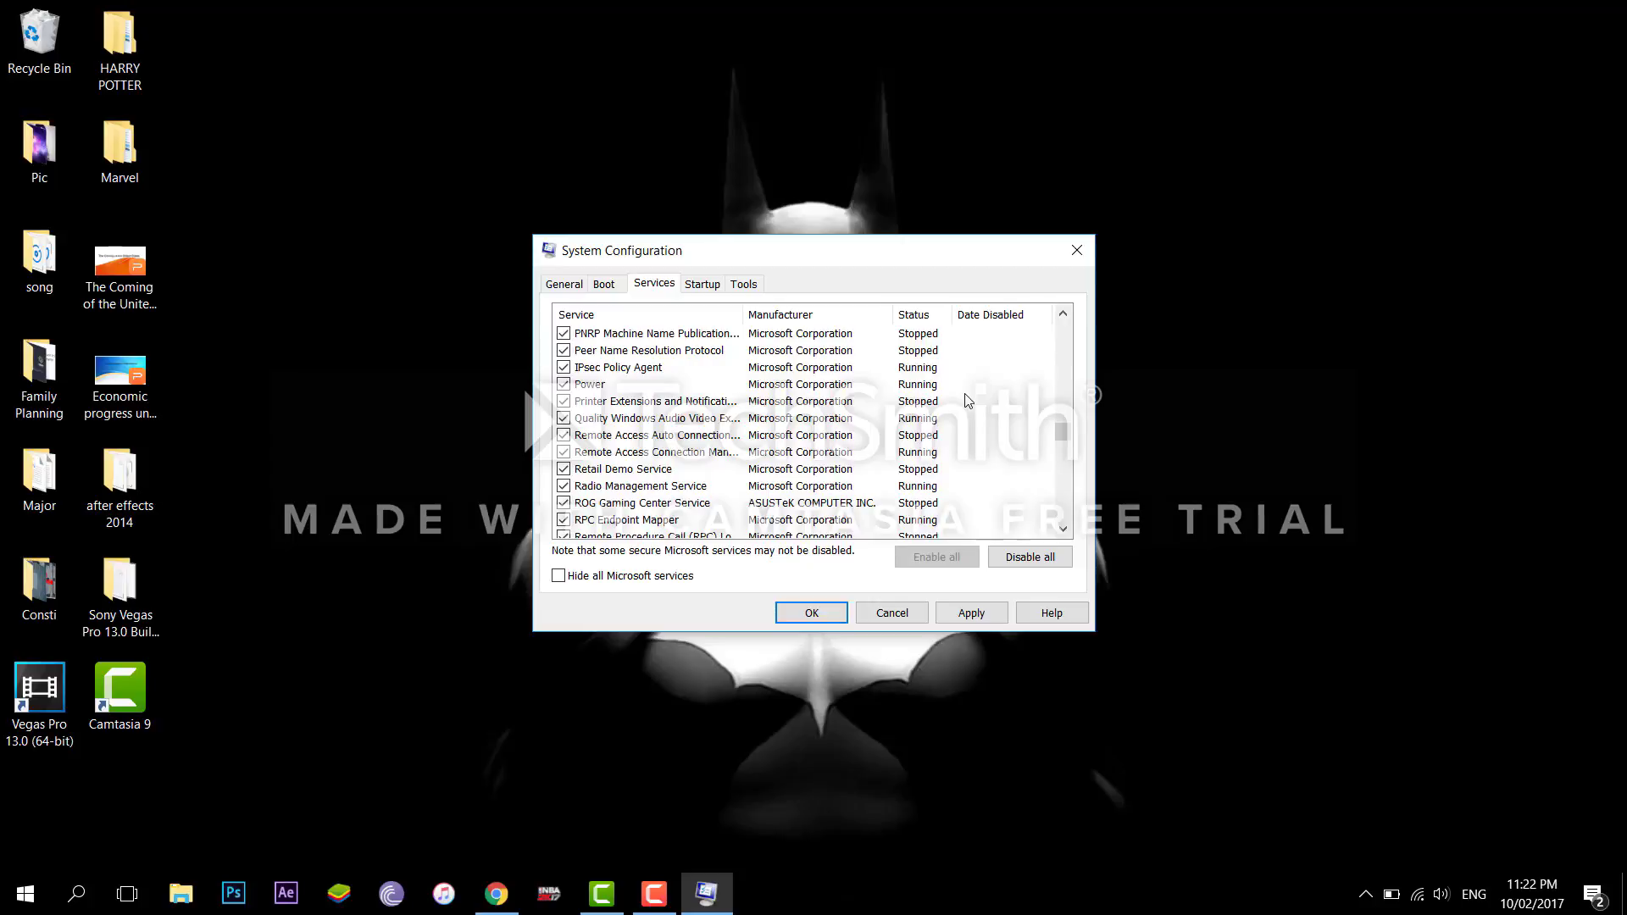
{"action": "left_click", "coordinate": [581, 576]}
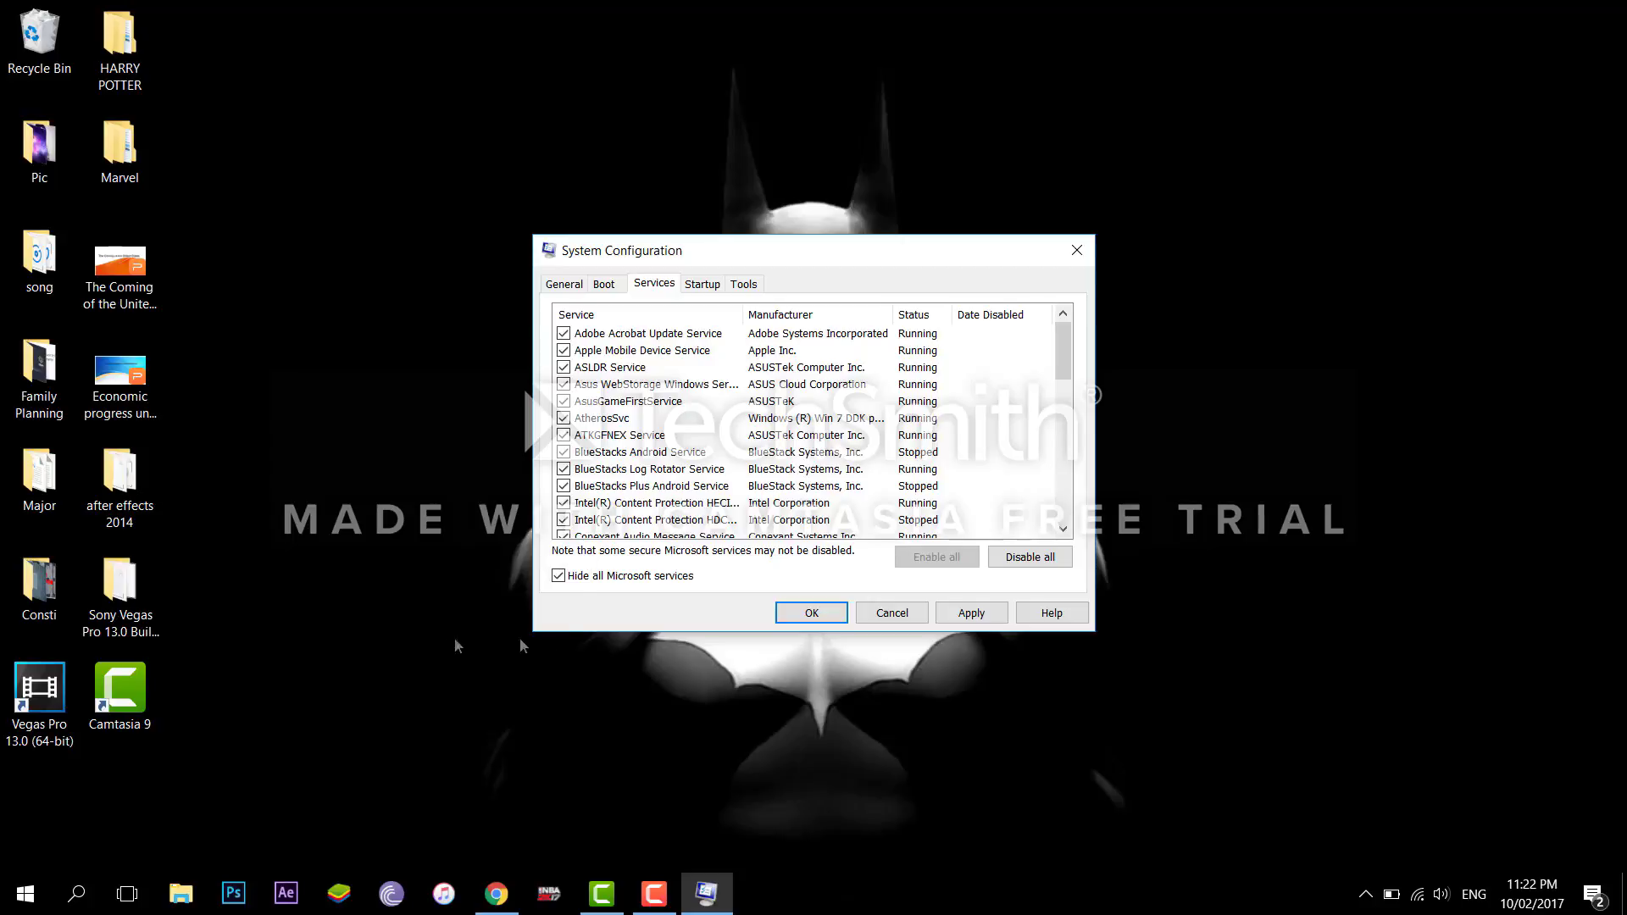
{"action": "left_click", "coordinate": [591, 577]}
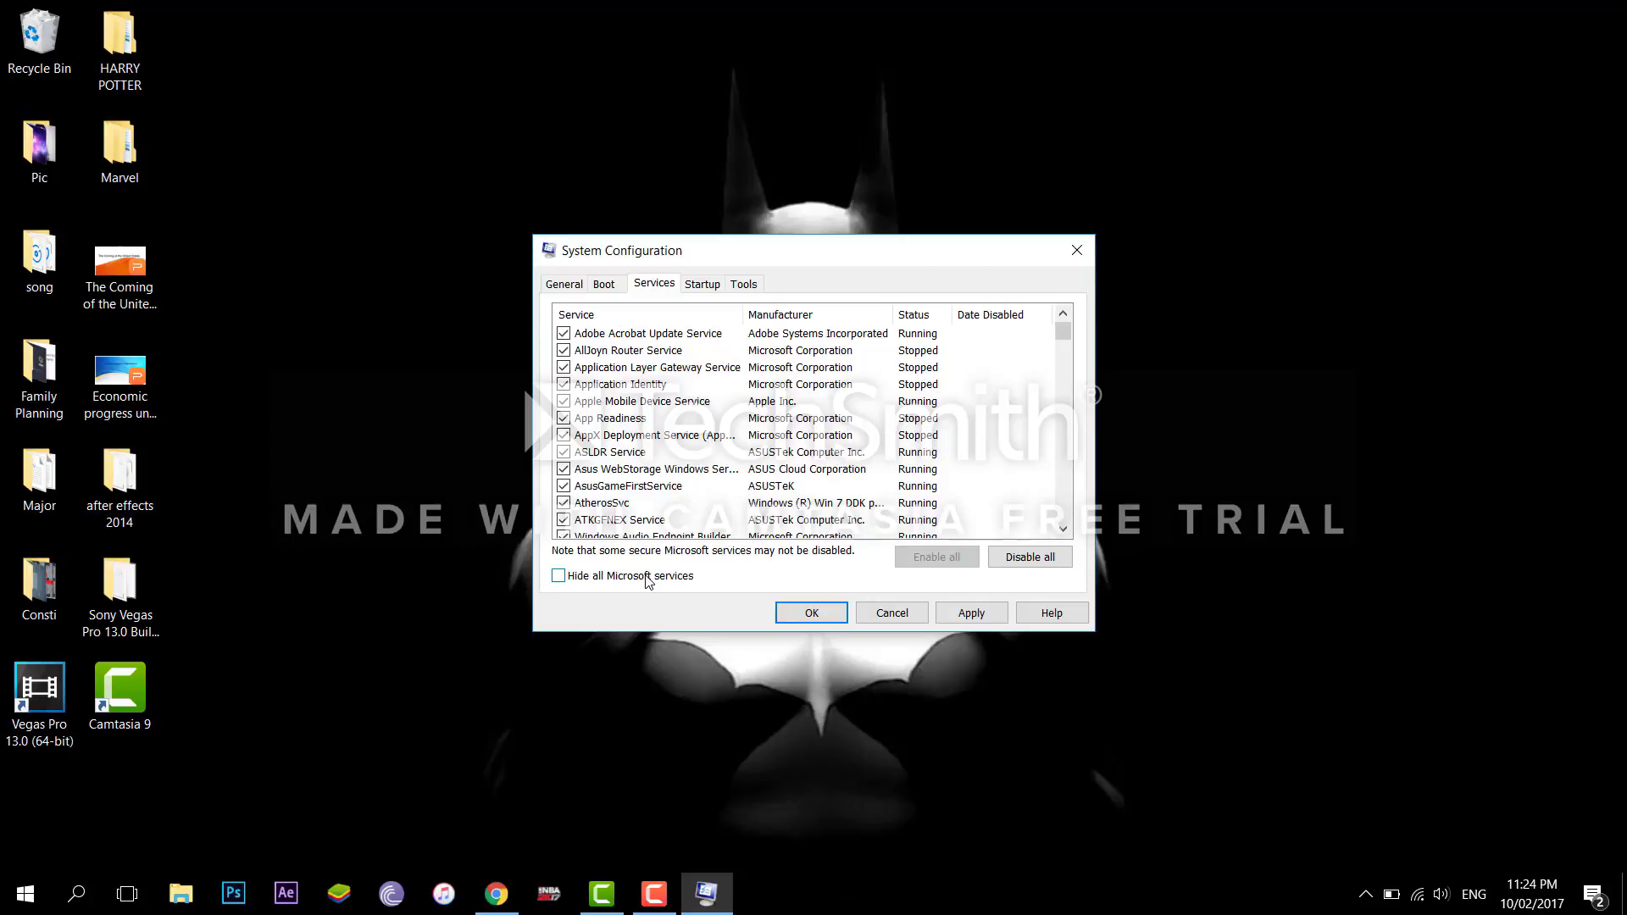
Open Task Manager from the startup settings, review the startup programs and their status, and close it.
{"action": "left_click", "coordinate": [690, 287]}
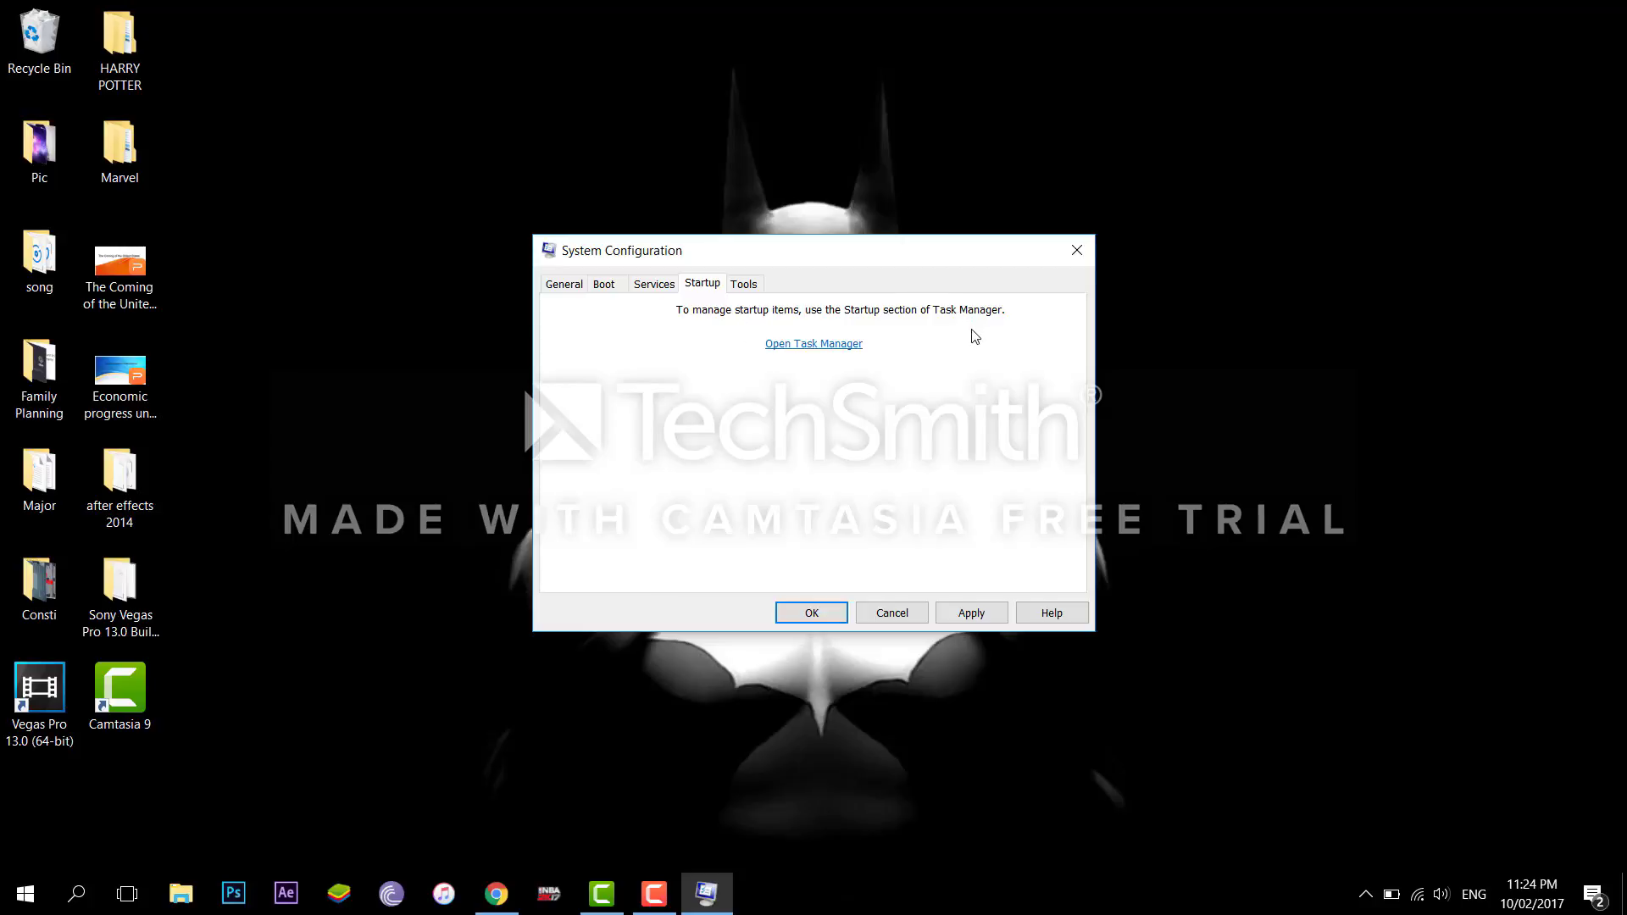
{"action": "left_click", "coordinate": [831, 346]}
{"action": "left_click", "coordinate": [483, 438]}
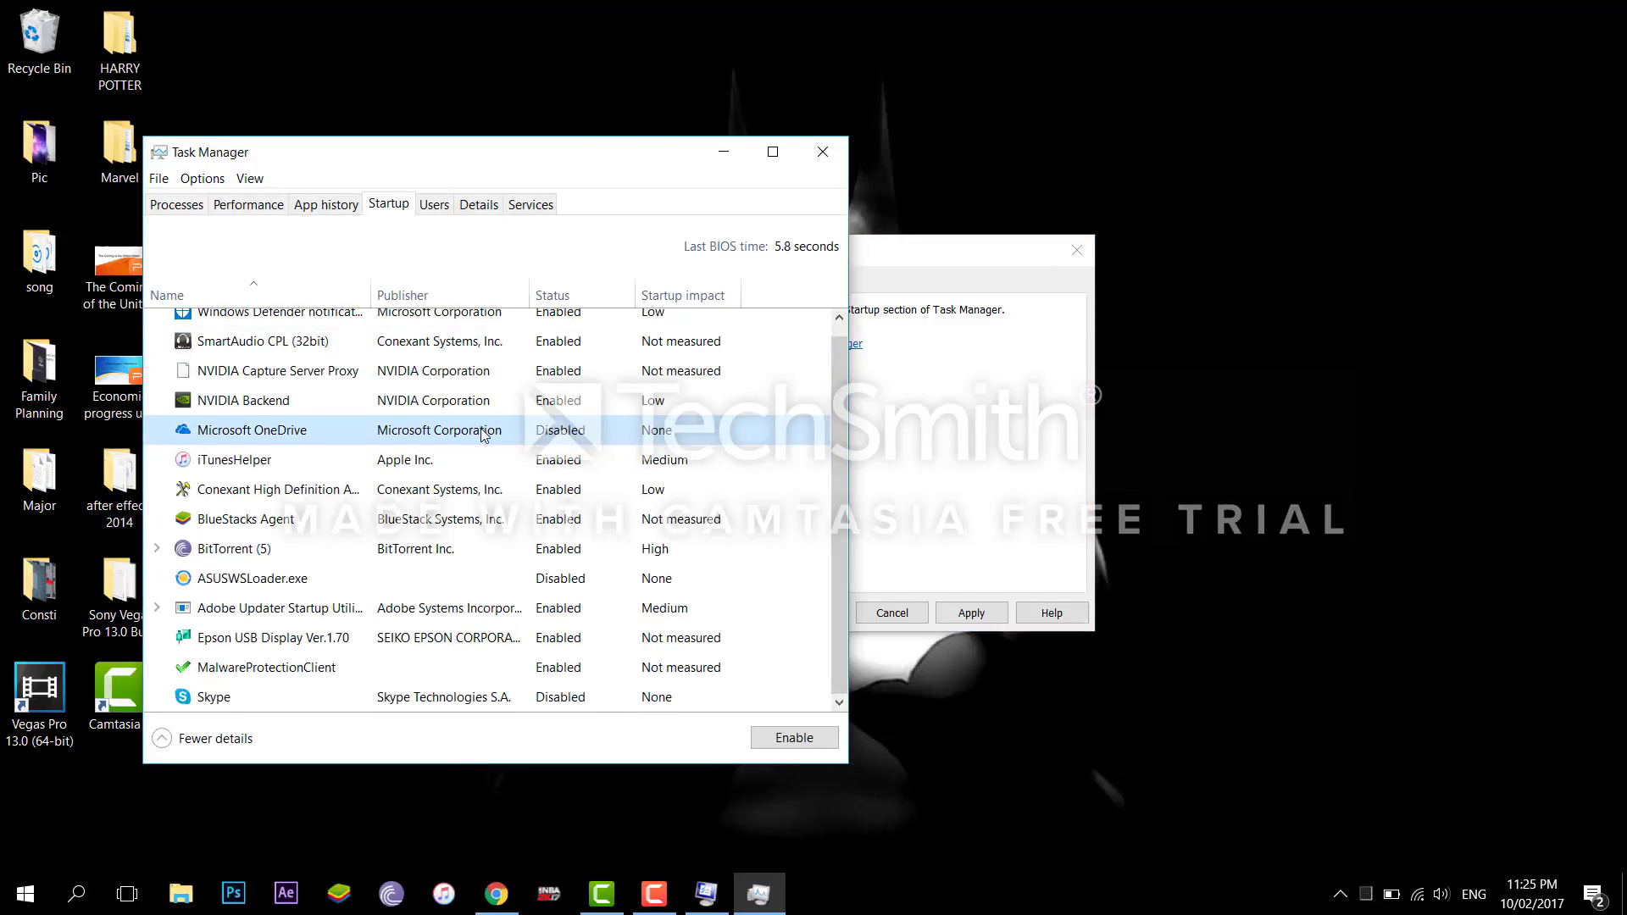
{"action": "scroll", "coordinate": [483, 434], "scroll_direction": "up", "scroll_amount": 1}
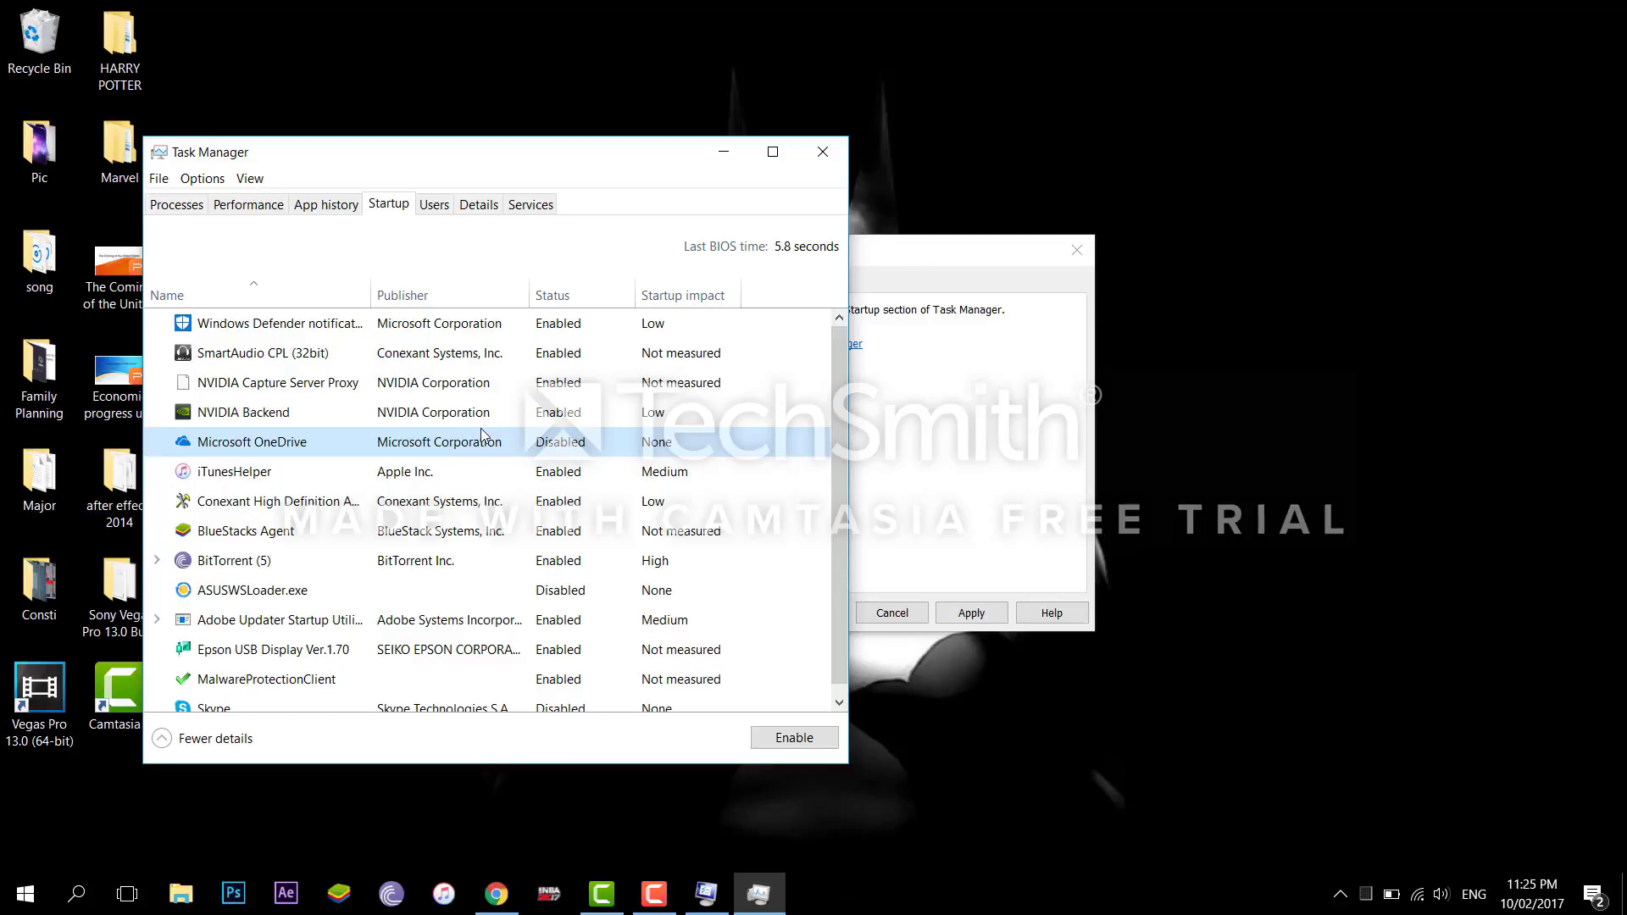
{"action": "scroll", "coordinate": [483, 433], "scroll_direction": "down", "scroll_amount": 1}
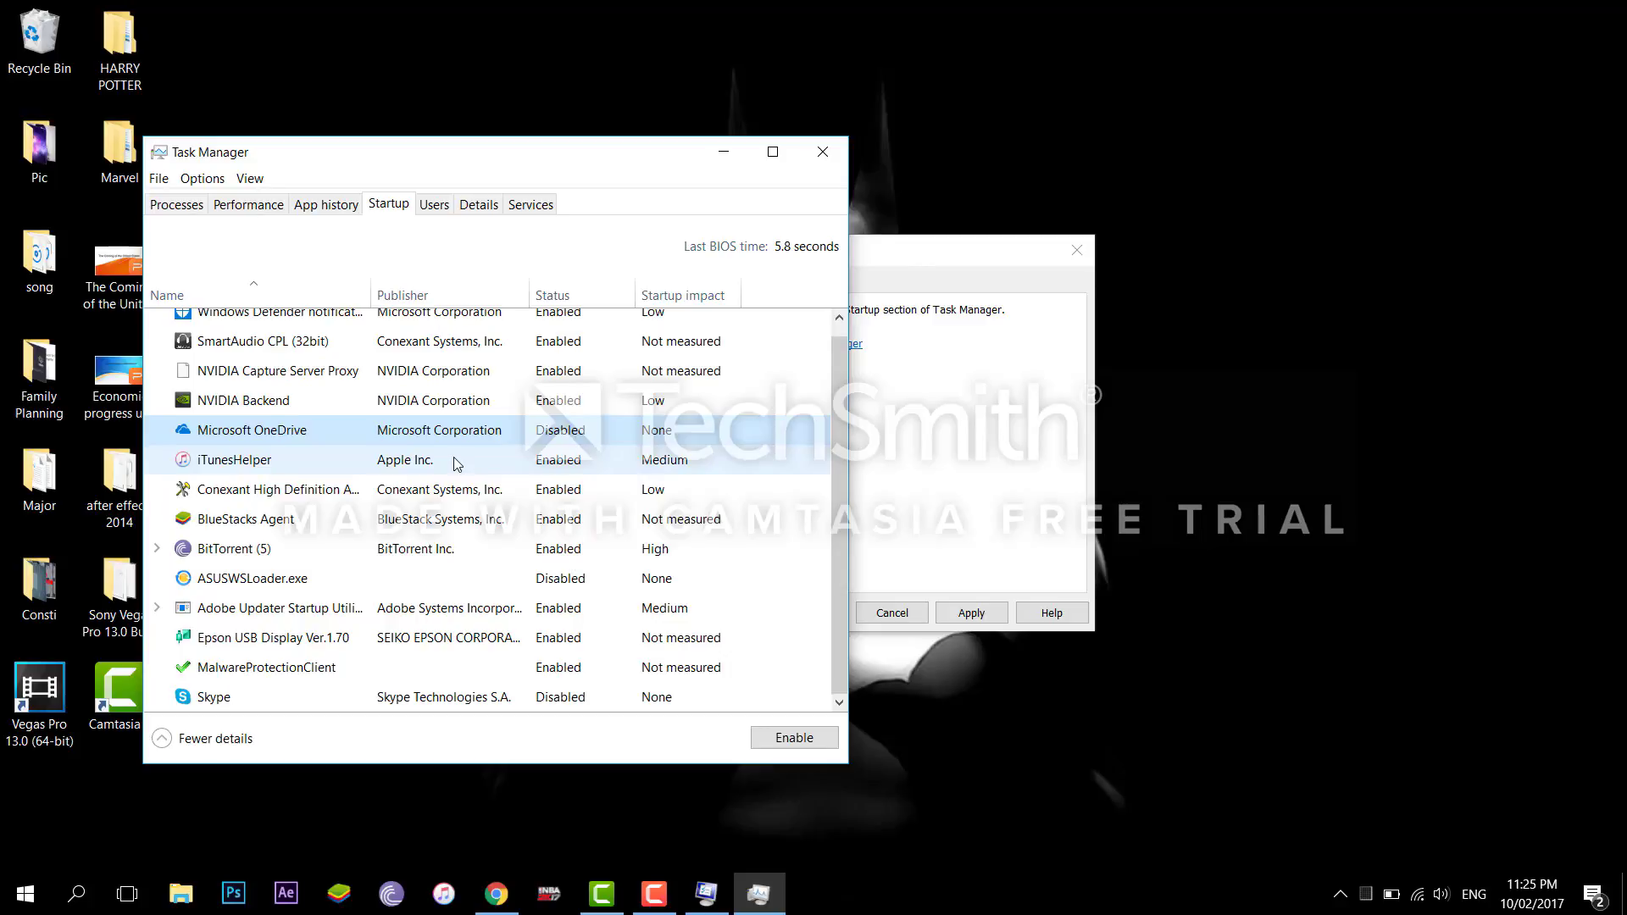
{"action": "left_click", "coordinate": [822, 153]}
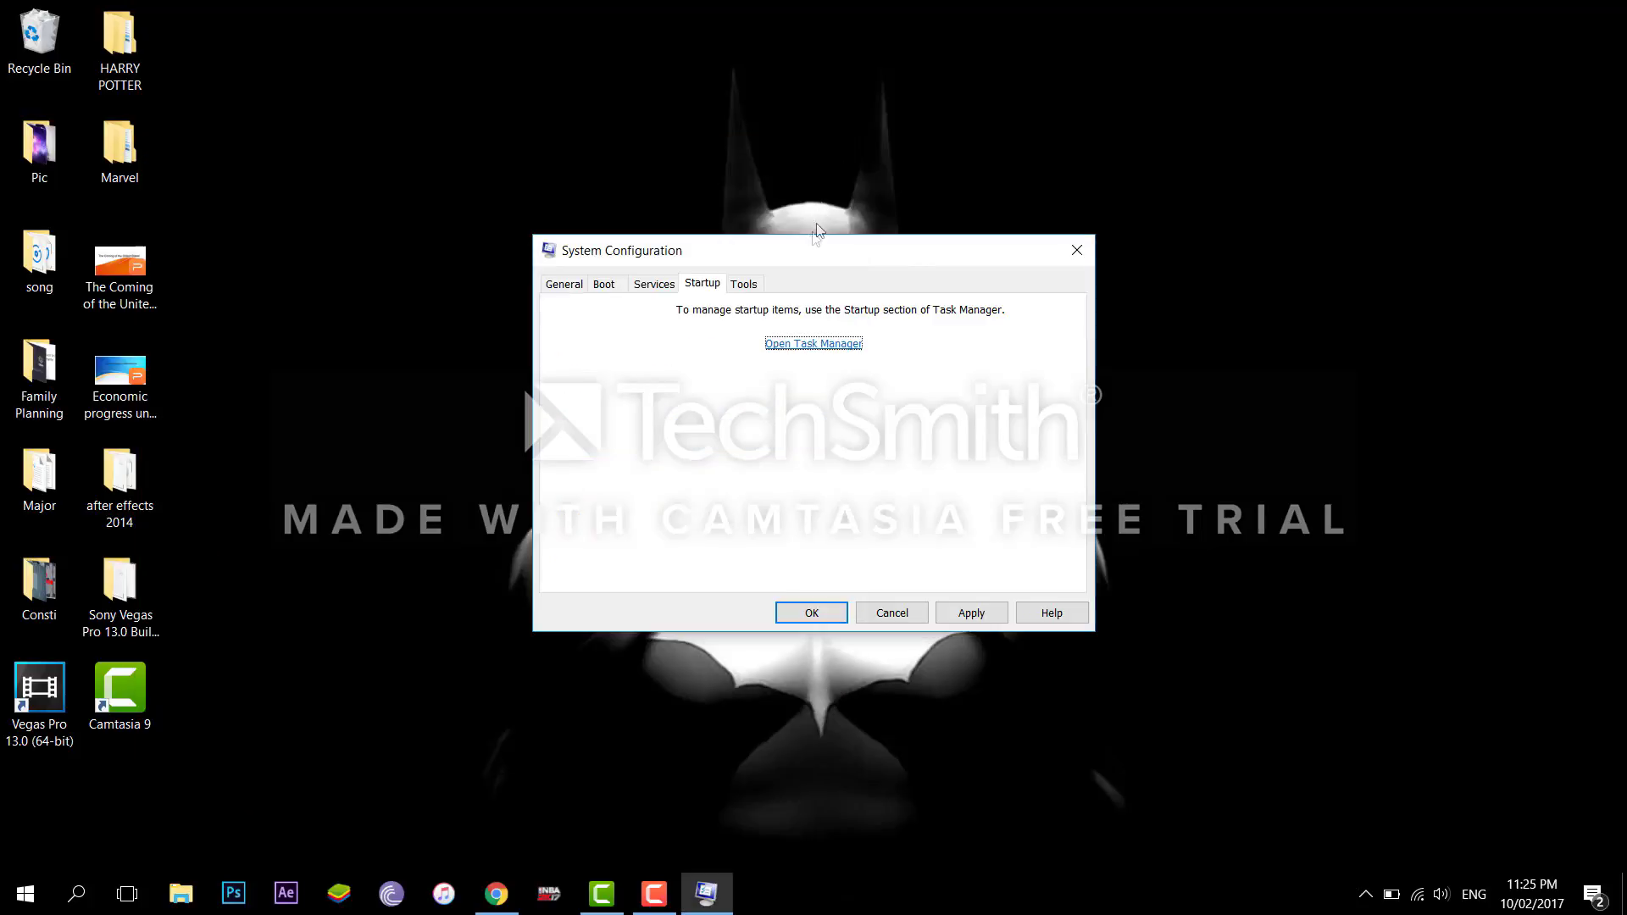
Look through the available system tools, highlighting Registry Editor, System Restore and Change UAC Settings.
{"action": "left_click", "coordinate": [752, 284]}
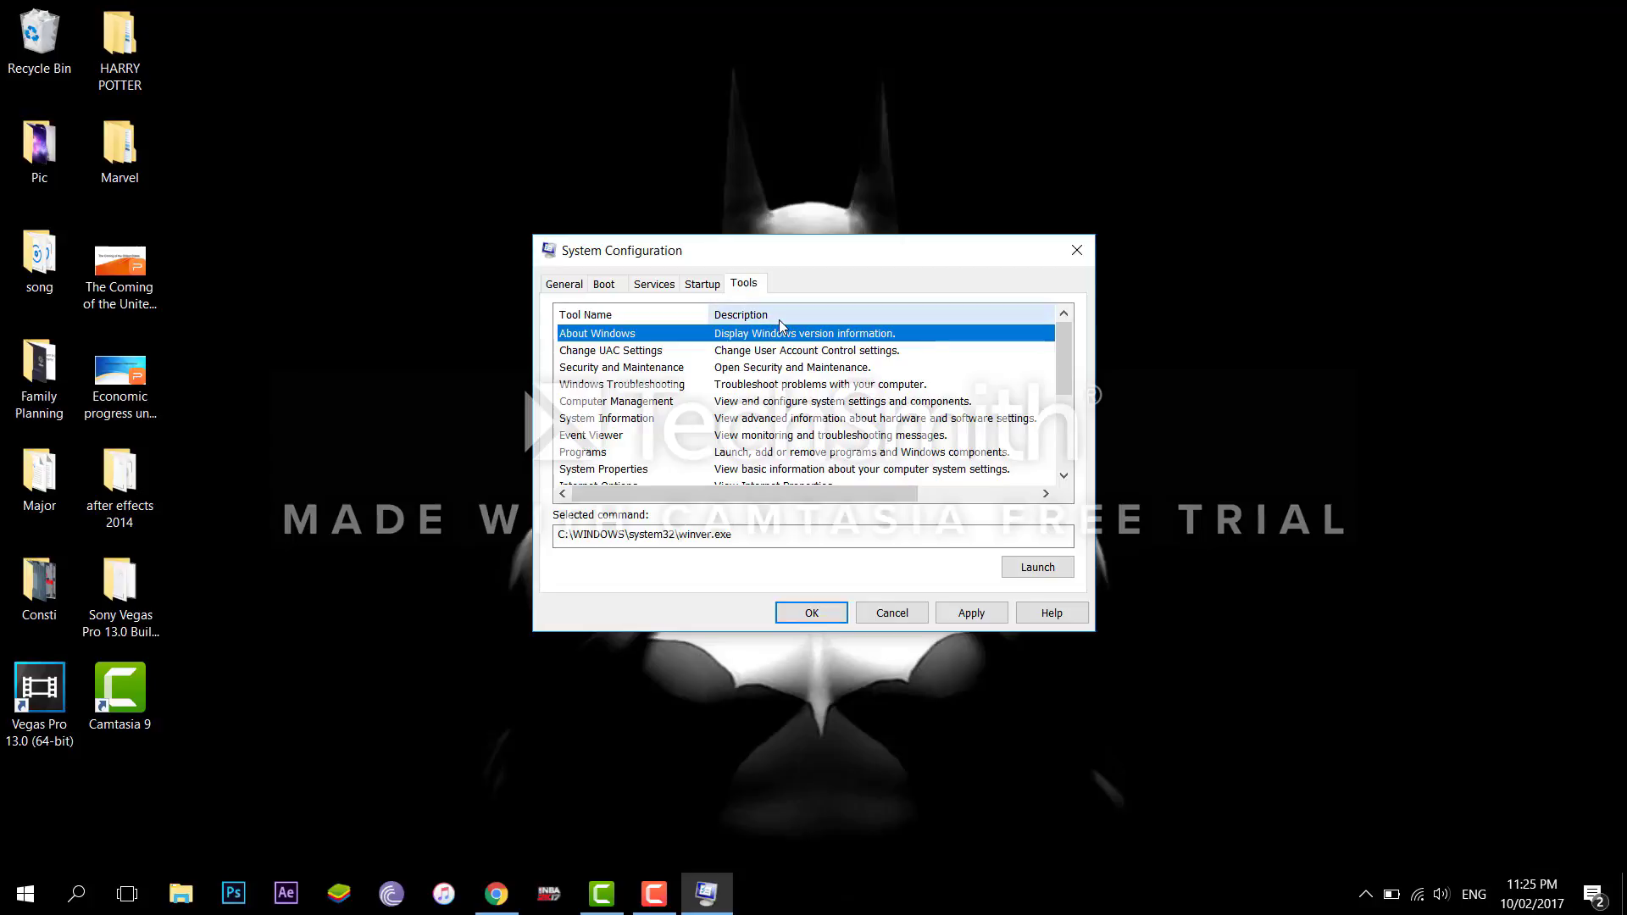
{"action": "scroll", "coordinate": [784, 402], "scroll_direction": "down", "scroll_amount": 3}
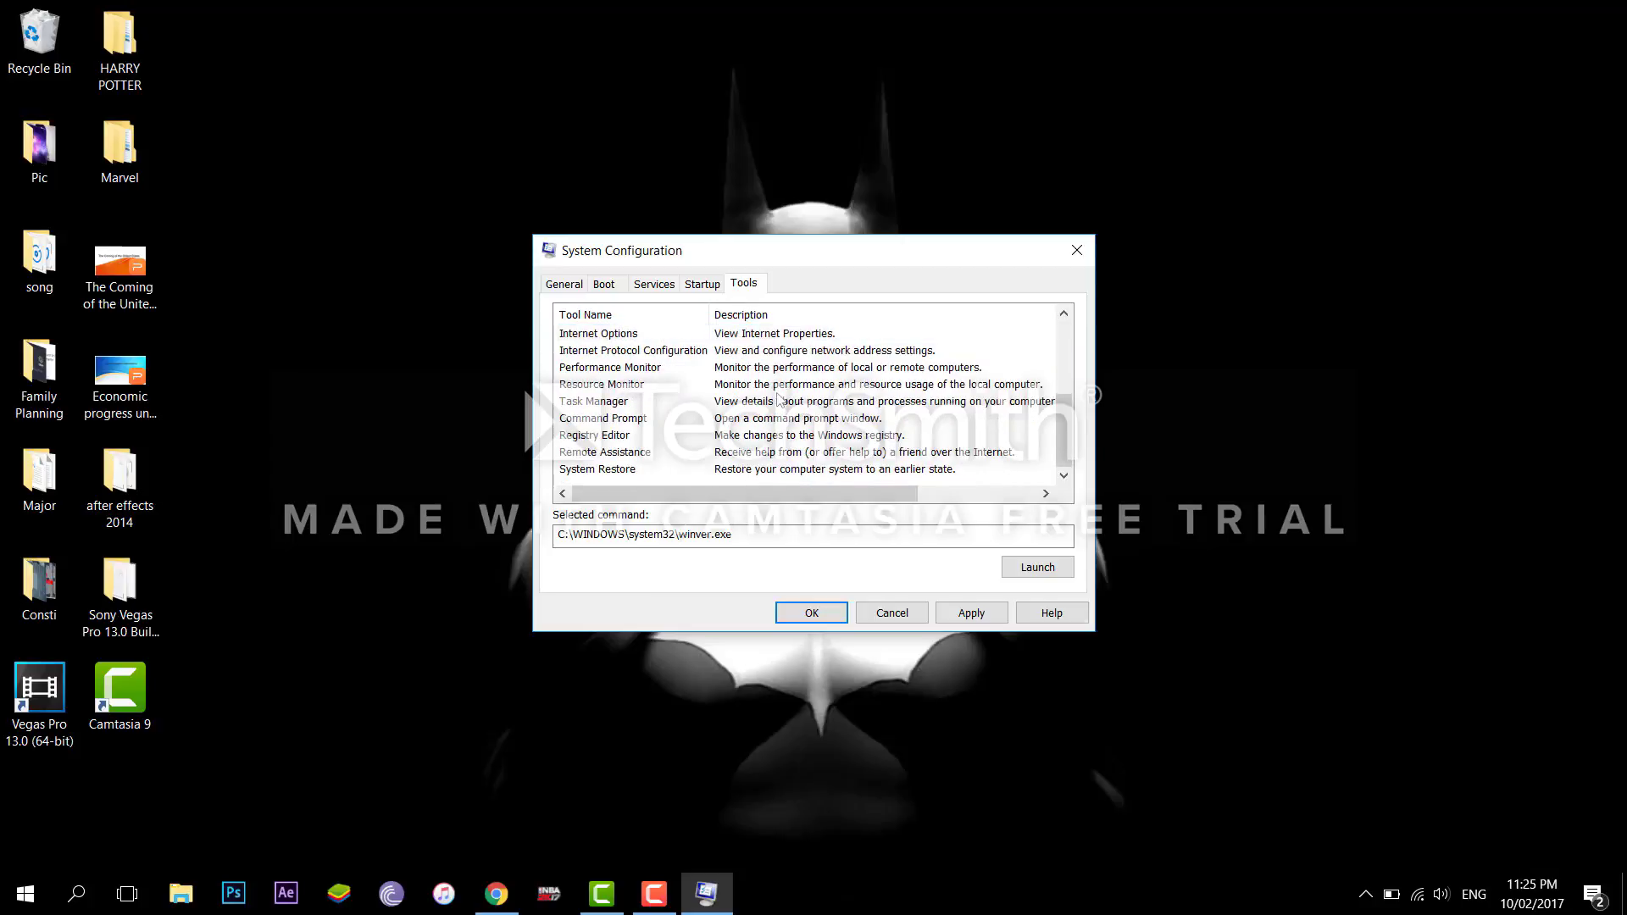
{"action": "left_click", "coordinate": [809, 470]}
{"action": "left_click", "coordinate": [824, 436]}
{"action": "scroll", "coordinate": [822, 441], "scroll_direction": "up", "scroll_amount": 3}
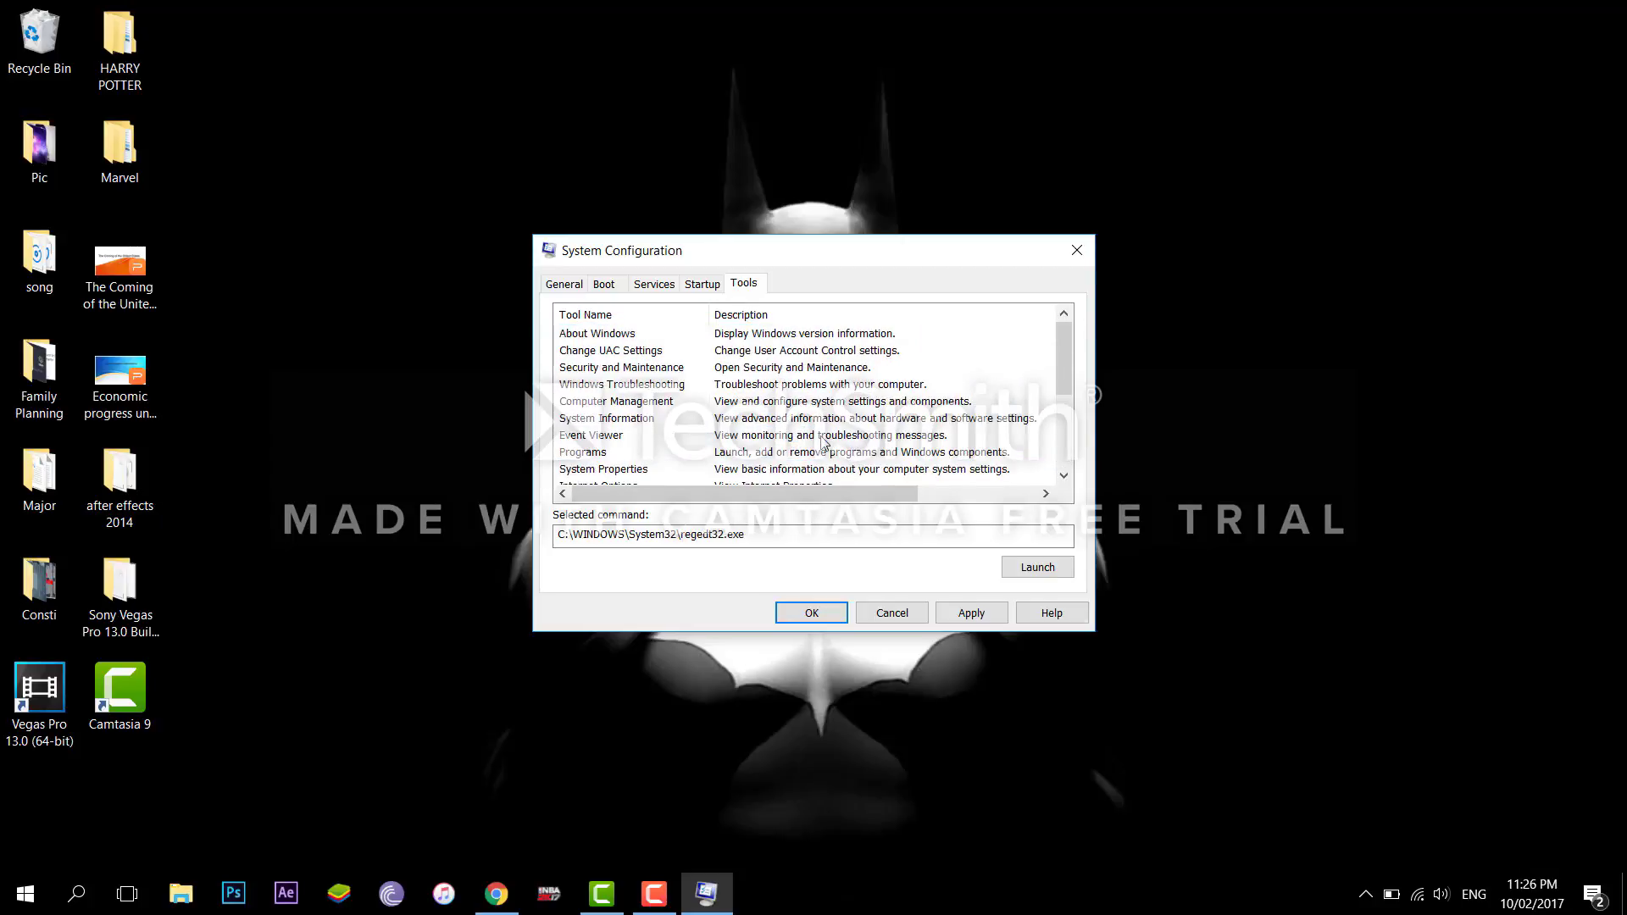
{"action": "scroll", "coordinate": [822, 440], "scroll_direction": "down", "scroll_amount": 3}
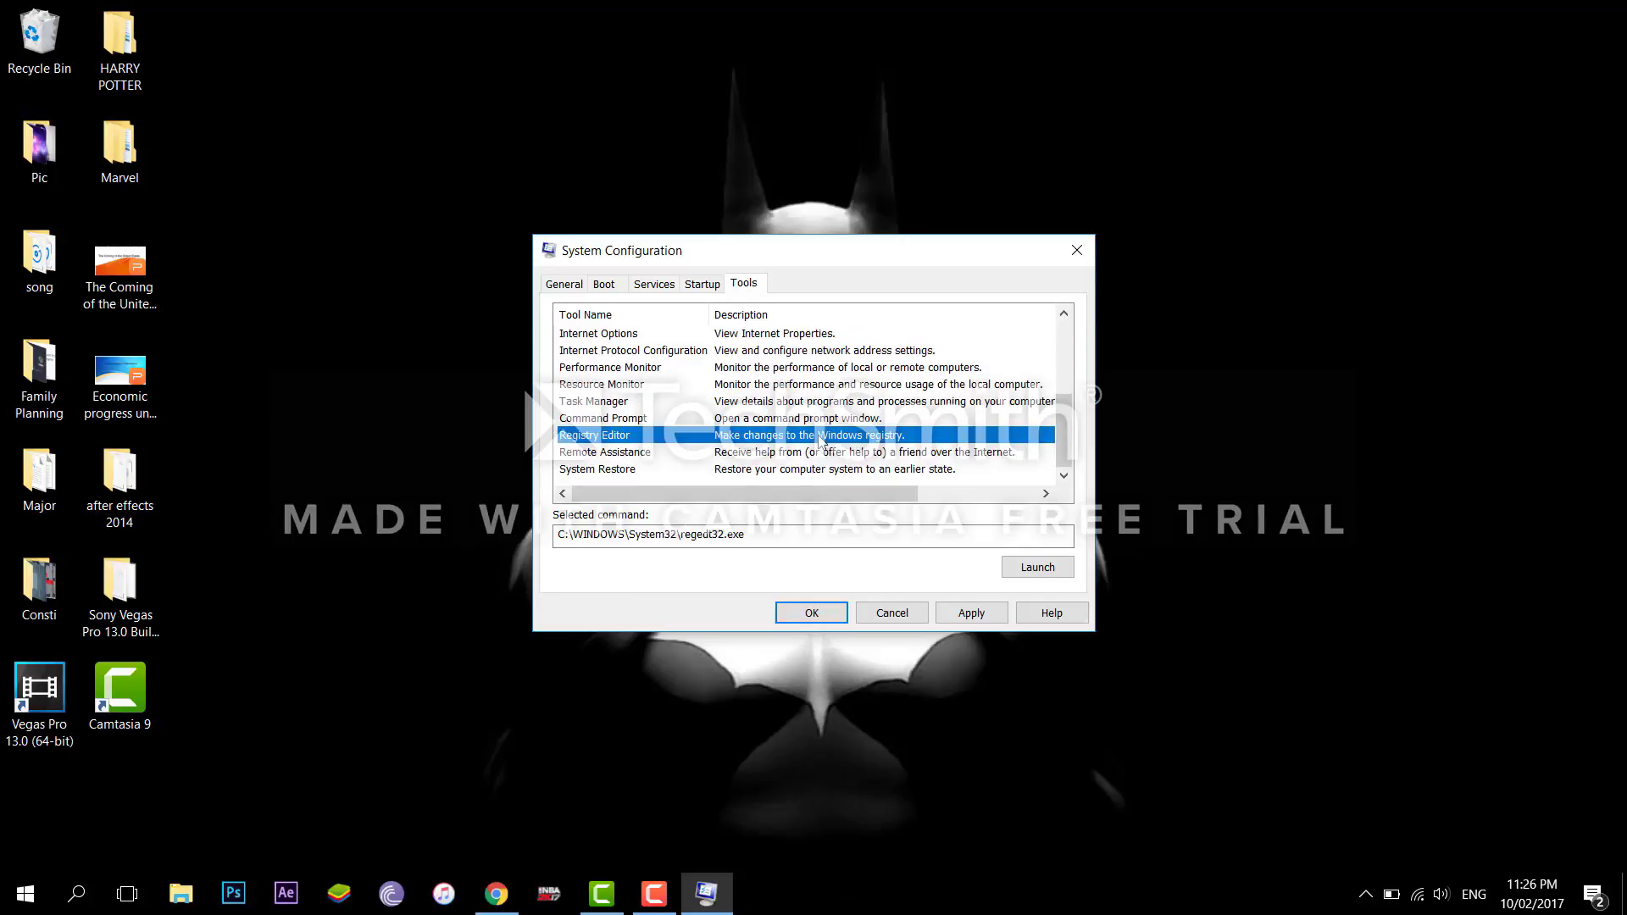
{"action": "left_click", "coordinate": [809, 470]}
{"action": "left_click", "coordinate": [837, 353]}
{"action": "scroll", "coordinate": [837, 355], "scroll_direction": "up", "scroll_amount": 3}
{"action": "left_click", "coordinate": [838, 351]}
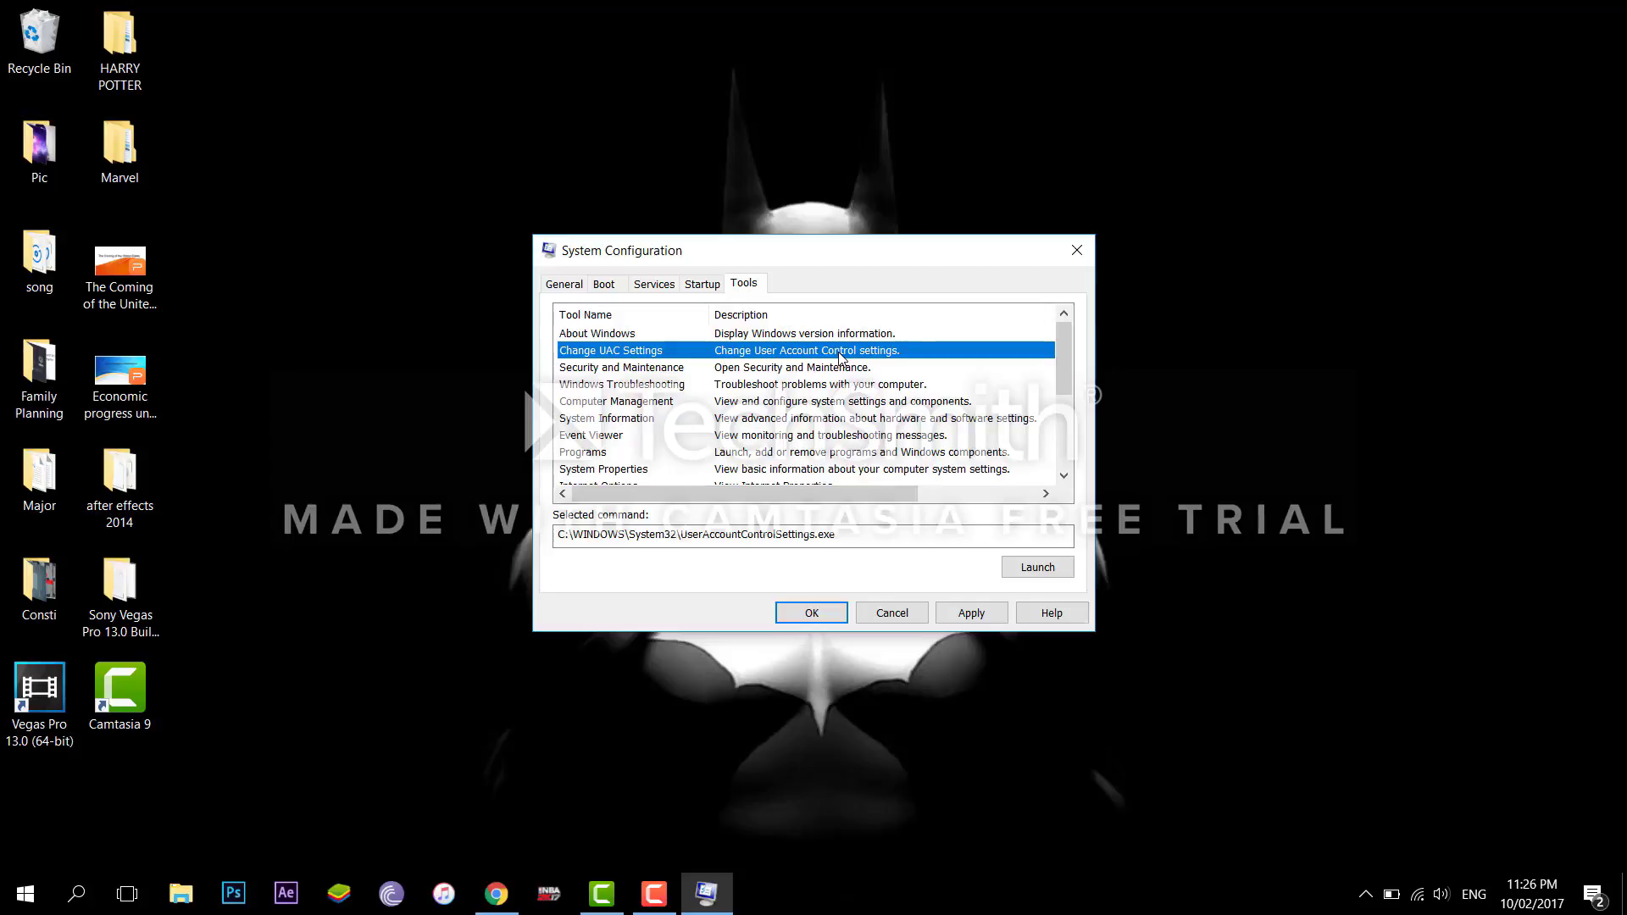
Accept the changed system configuration and close its settings.
{"action": "left_click", "coordinate": [828, 617]}
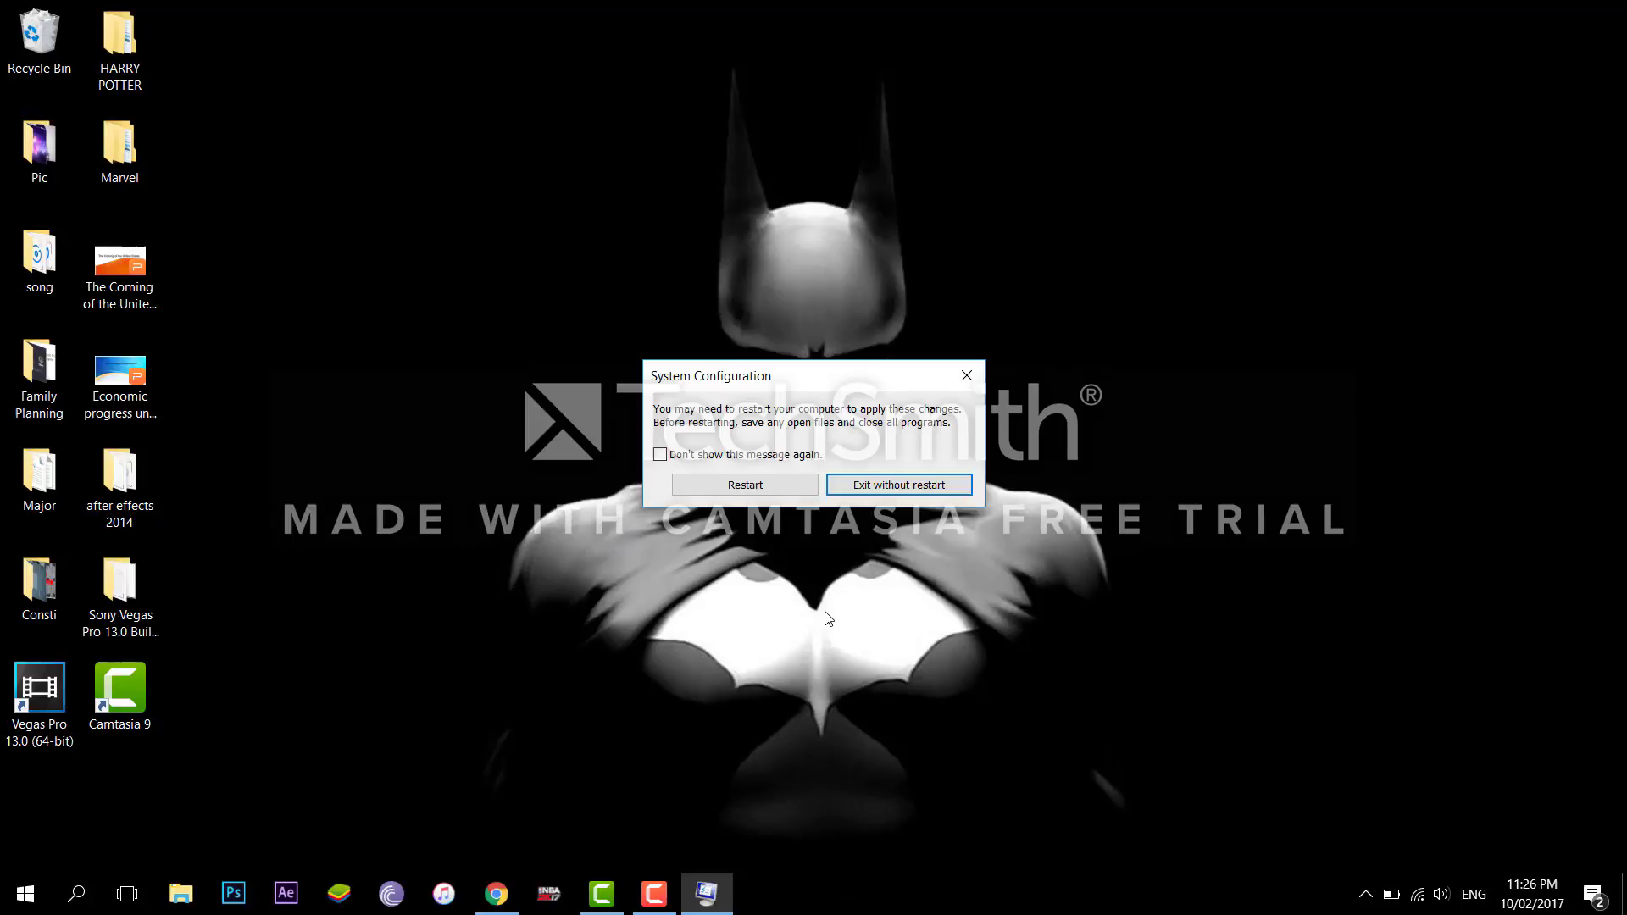